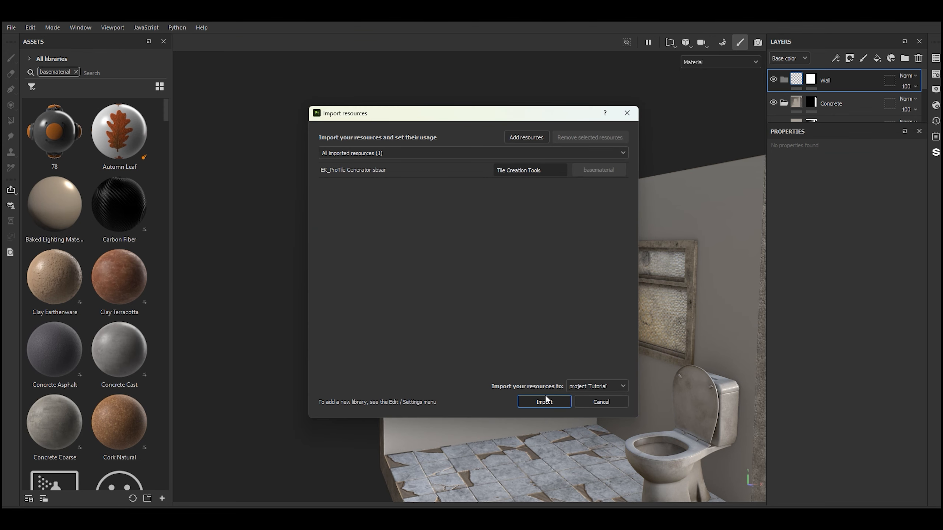
# Step: Import EK_ProTile Generator.sbsar into the Tutorial project and add the material as a fill layer inside the Wall folder
pyautogui.click(545, 402)
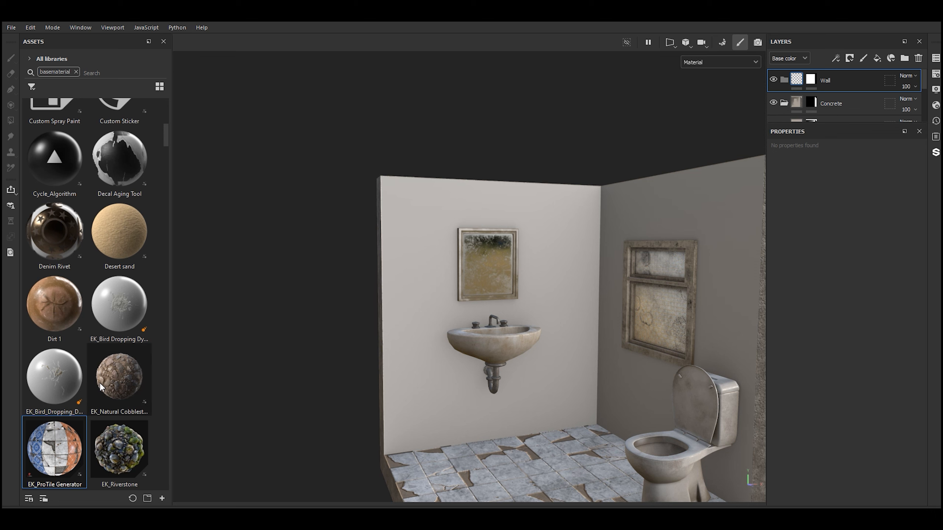
pyautogui.moveTo(68, 441); pyautogui.dragTo(827, 79)
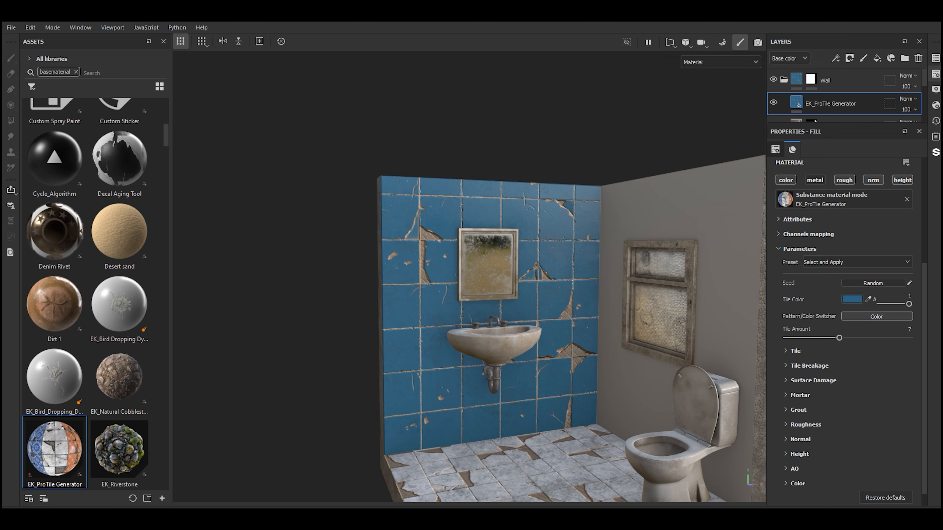
# Step: Add an Ambient occlusion channel to the texture set
pyautogui.click(936, 74)
pyautogui.click(906, 138)
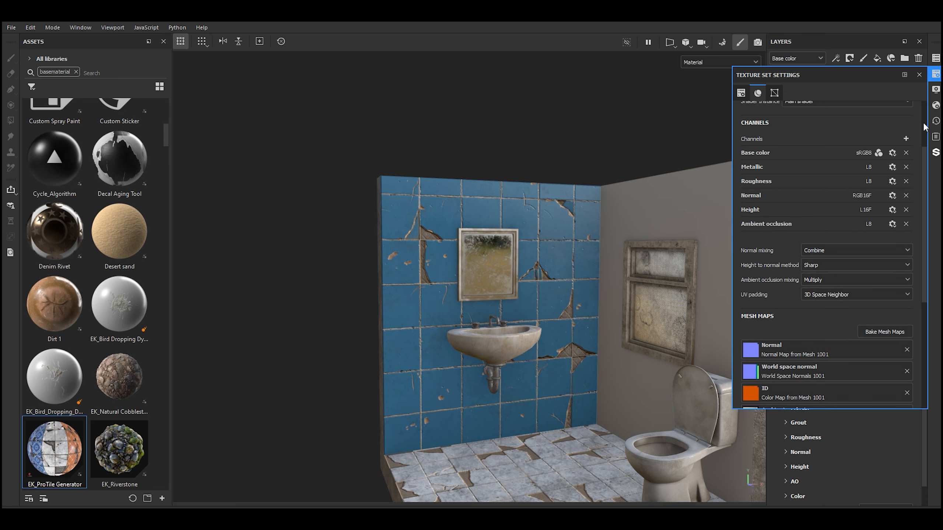
# Step: Set the main shader's displacement scale to 0.01
pyautogui.click(935, 105)
pyautogui.scroll(-8, 882, 185)
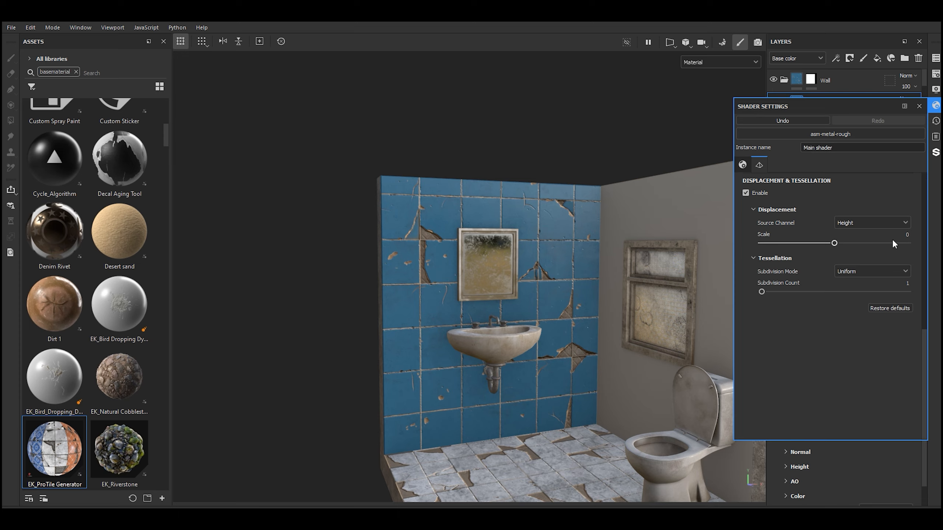
pyautogui.scroll(5, 395, 237)
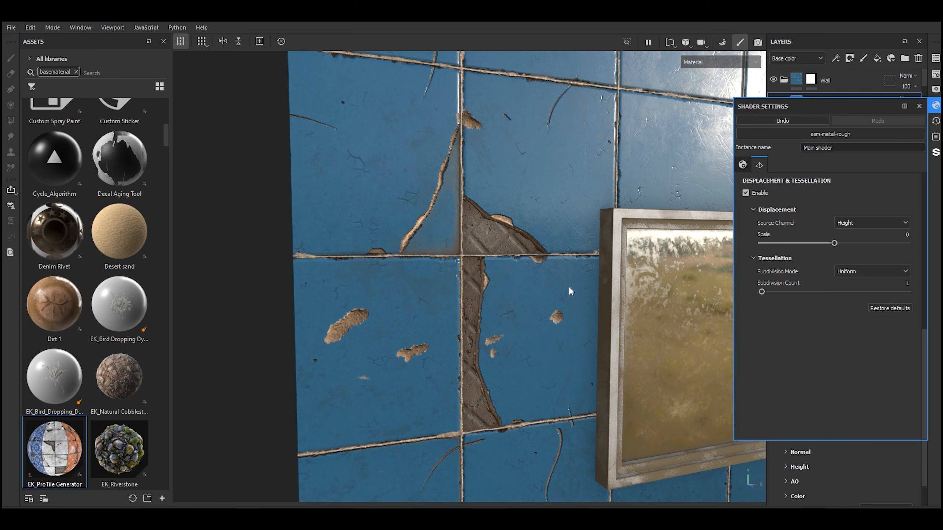
pyautogui.click(893, 236)
pyautogui.write('0.01')
pyautogui.press('Return')
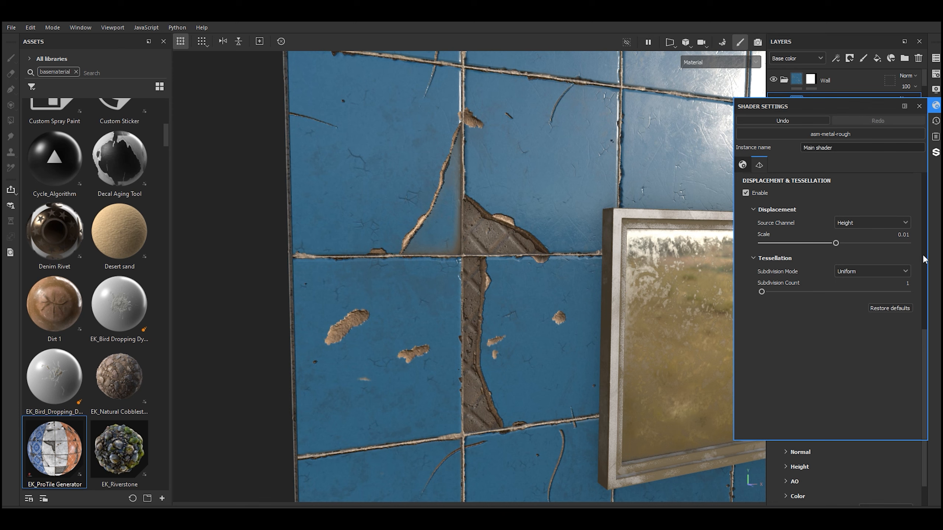
# Step: Raise the shader's tessellation subdivision count to 14.93 and close the shader settings
pyautogui.moveTo(761, 292); pyautogui.dragTo(826, 292)
pyautogui.scroll(-5, 490, 227)
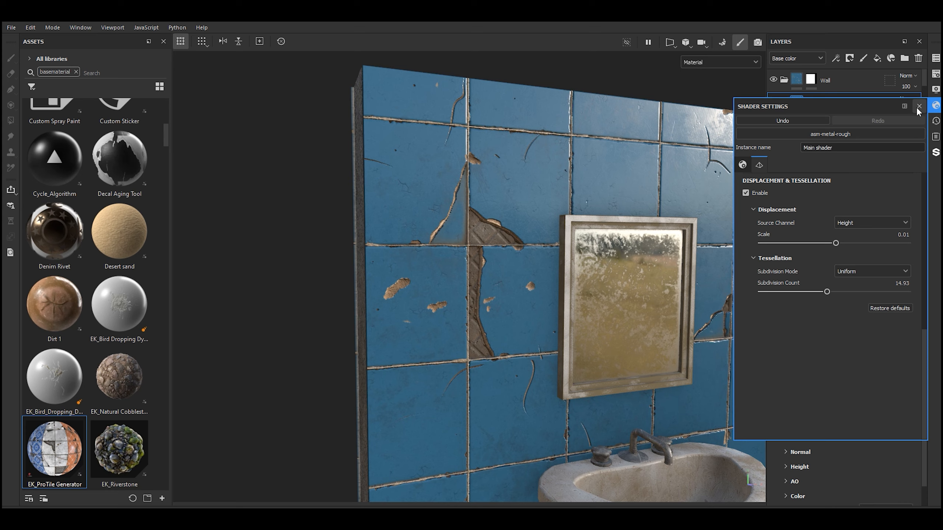
pyautogui.click(918, 106)
pyautogui.scroll(-4, 502, 174)
pyautogui.scroll(4, 495, 187)
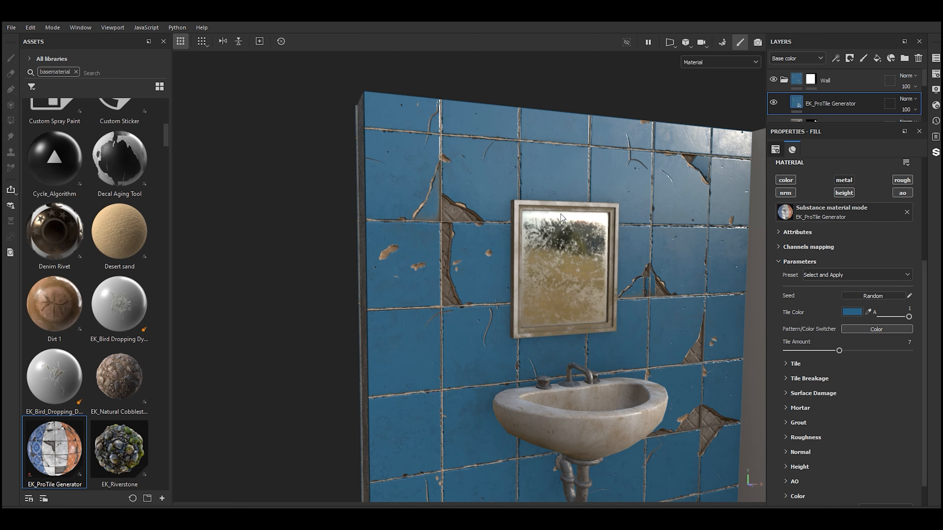
# Step: Check the format options of the Height channel and examine the displaced tile edges and cracks up close
pyautogui.click(935, 75)
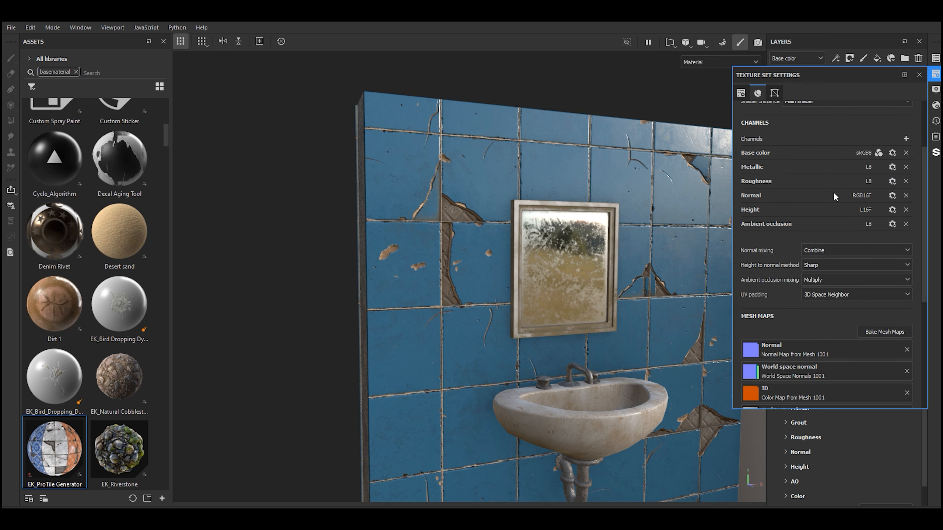
pyautogui.click(892, 209)
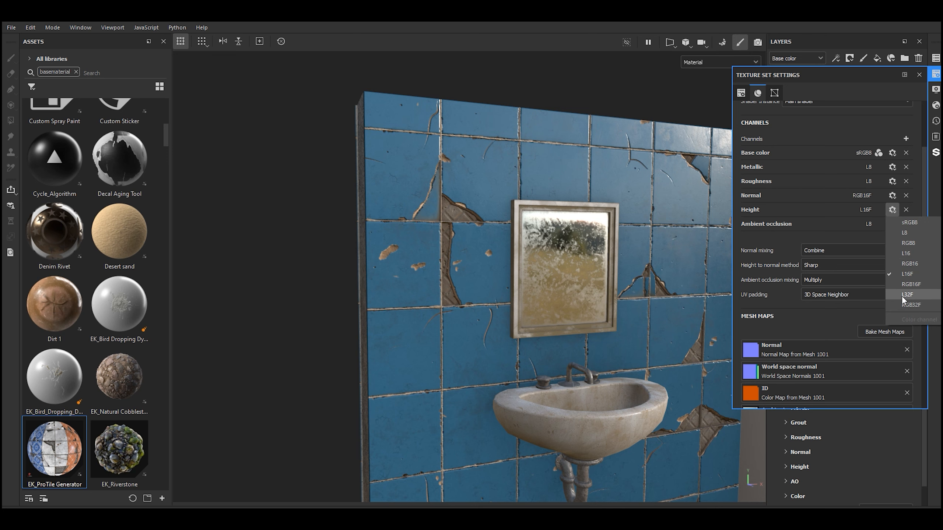
pyautogui.click(530, 168)
pyautogui.scroll(5, 520, 145)
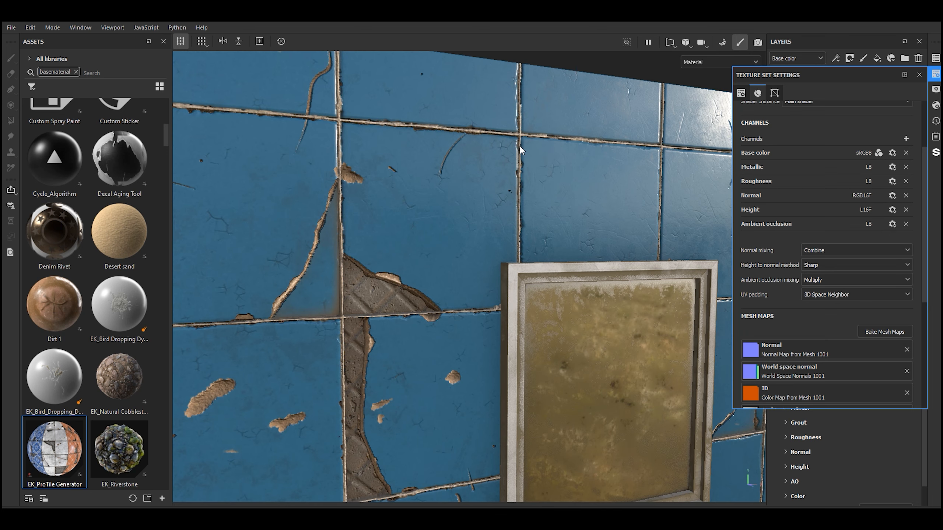
pyautogui.keyDown('alt'); pyautogui.moveTo(549, 154); pyautogui.dragTo(597, 137); pyautogui.keyUp('alt')
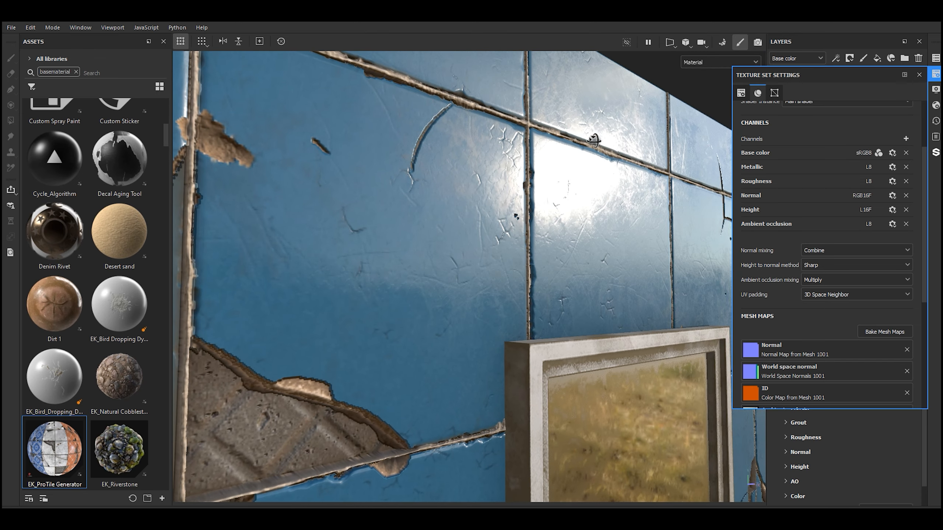
pyautogui.scroll(3, 495, 147)
pyautogui.scroll(2, 495, 147)
pyautogui.keyDown('alt'); pyautogui.moveTo(521, 208); pyautogui.dragTo(544, 198); pyautogui.keyUp('alt')
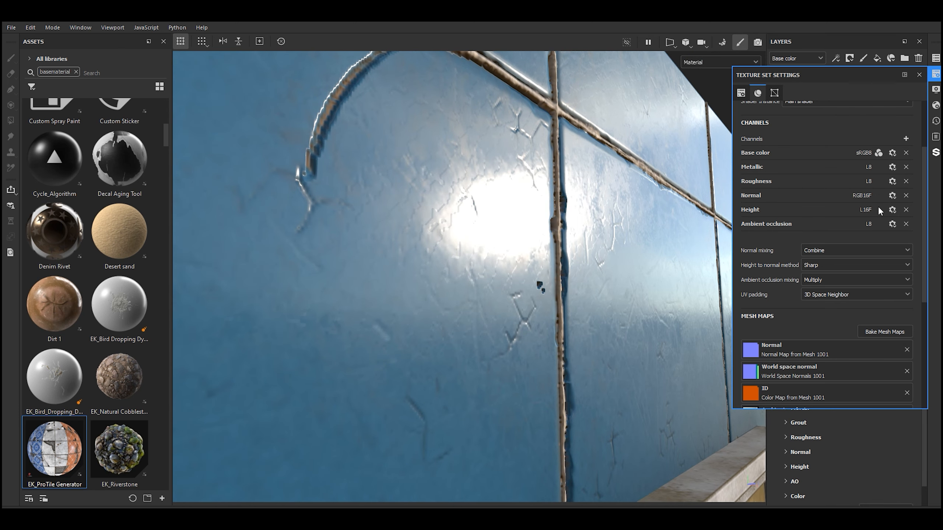
# Step: Change the Height channel's format to L32F and close the texture set settings
pyautogui.click(892, 209)
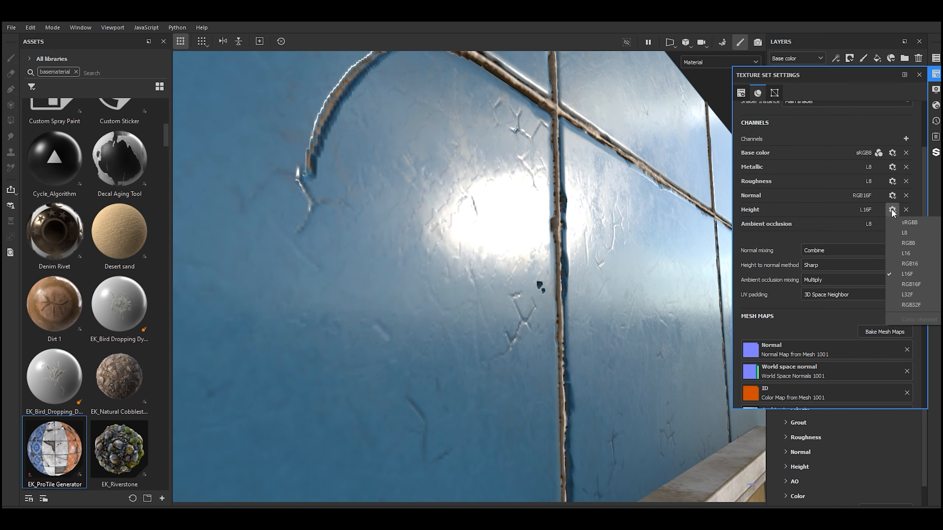
pyautogui.click(905, 285)
pyautogui.scroll(-6, 591, 259)
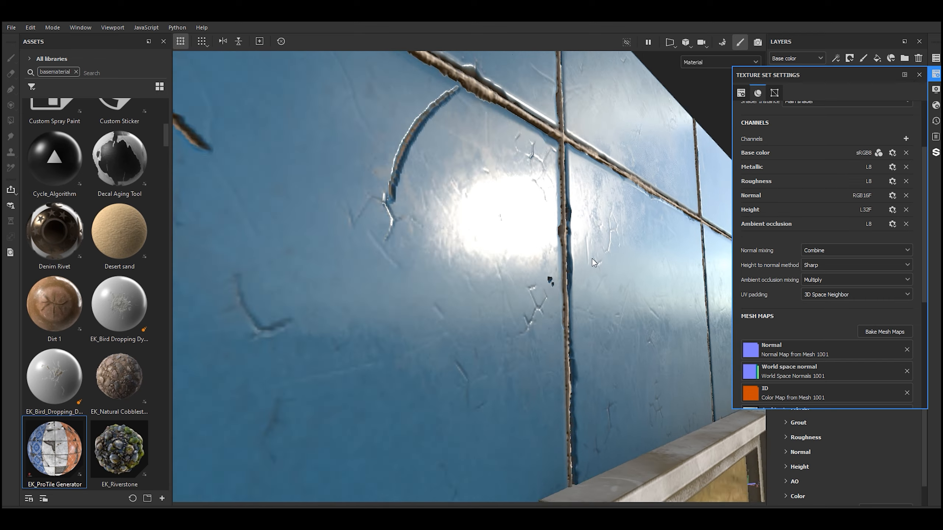
pyautogui.keyDown('alt'); pyautogui.moveTo(596, 244); pyautogui.dragTo(513, 293); pyautogui.keyUp('alt')
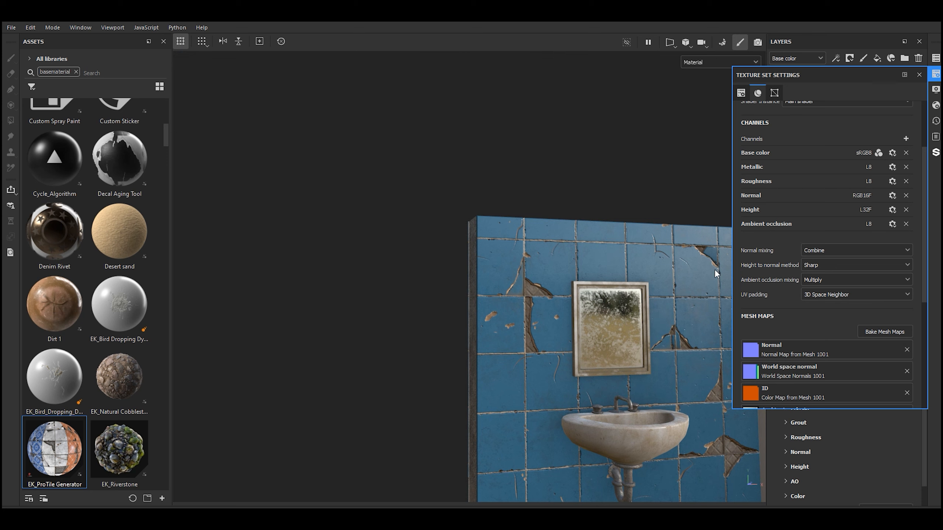
pyautogui.click(918, 75)
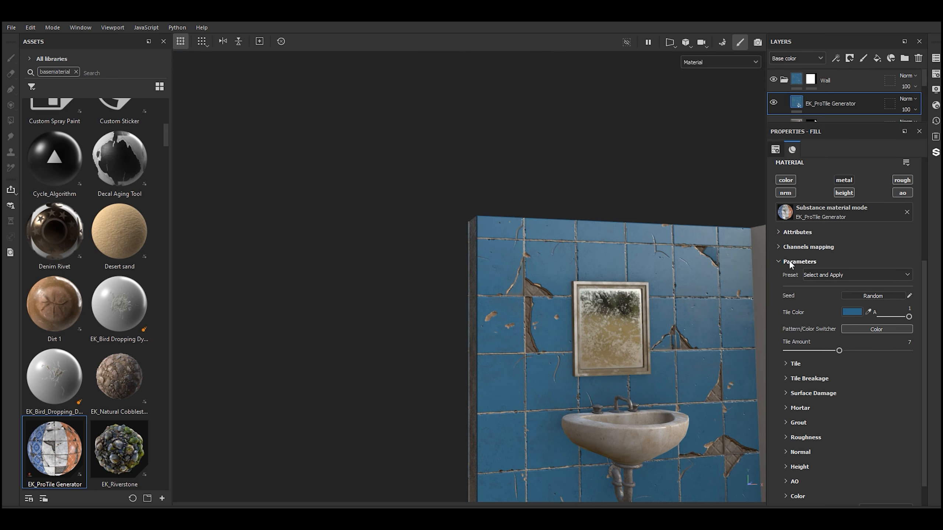
# Step: Try the Clean and Broken Tiles presets on the wall's tile material
pyautogui.scroll(-1, 779, 271)
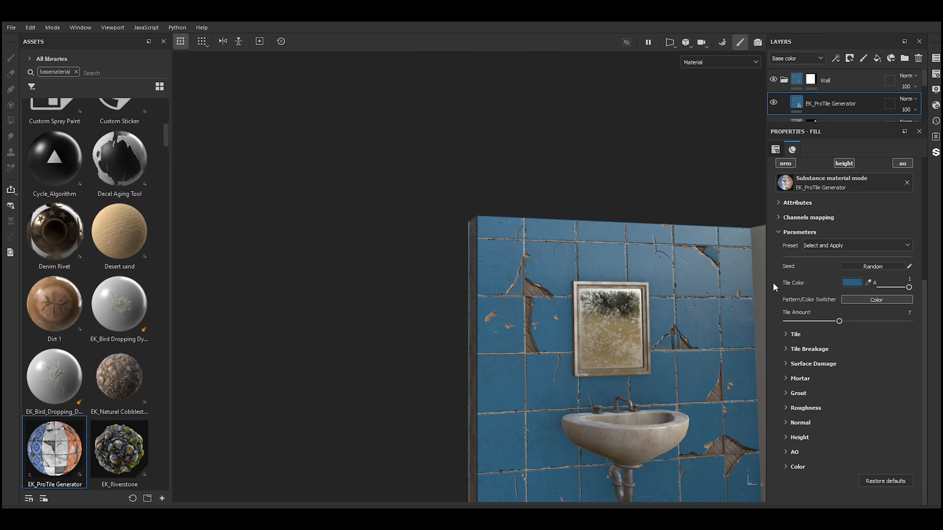
pyautogui.click(827, 244)
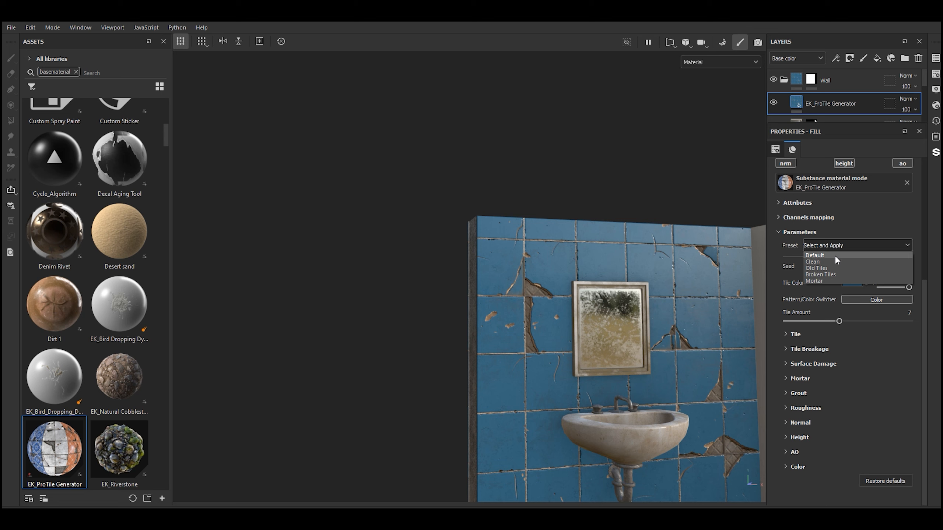
pyautogui.click(831, 260)
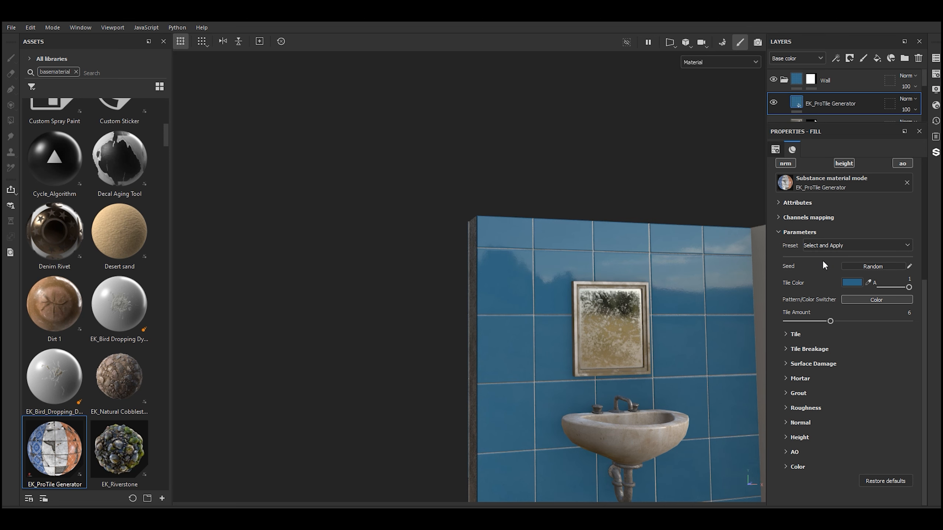
pyautogui.click(828, 245)
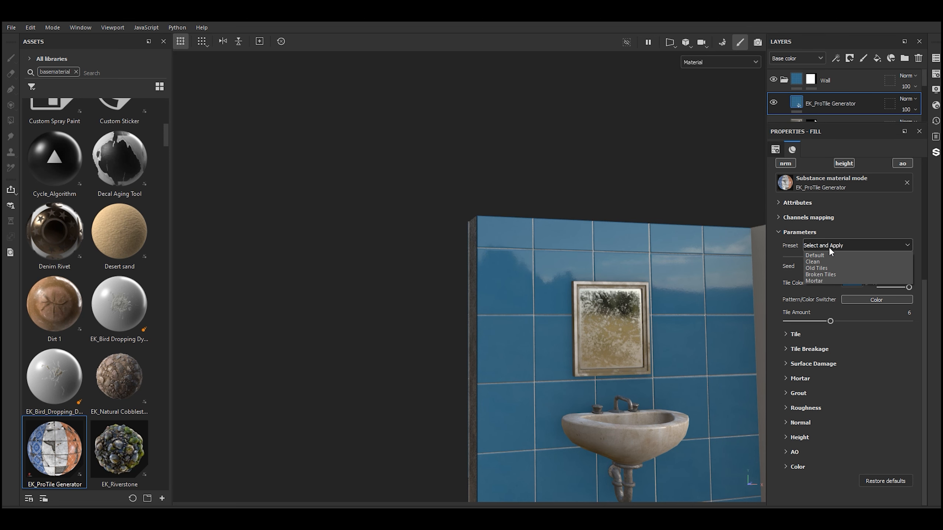
pyautogui.click(831, 275)
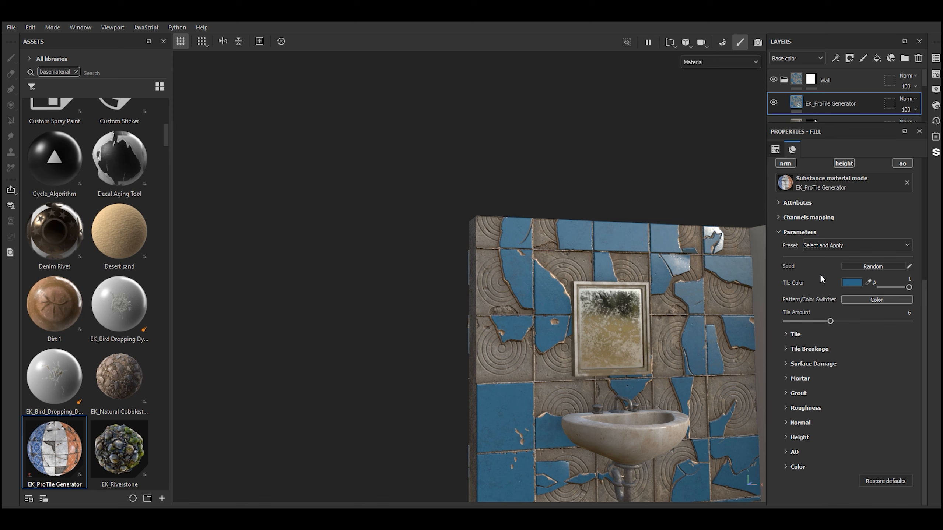
# Step: Randomize the tile material's seed twice to vary the breakage layout on the wall
pyautogui.click(868, 268)
pyautogui.scroll(-2, 685, 308)
pyautogui.keyDown('alt'); pyautogui.moveTo(685, 308); pyautogui.dragTo(630, 282, button='middle'); pyautogui.keyUp('alt')
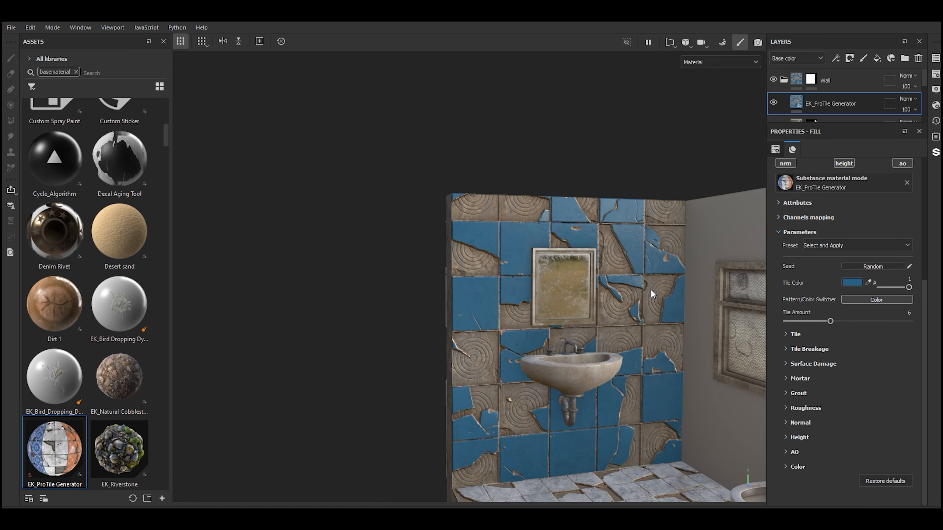
pyautogui.click(857, 265)
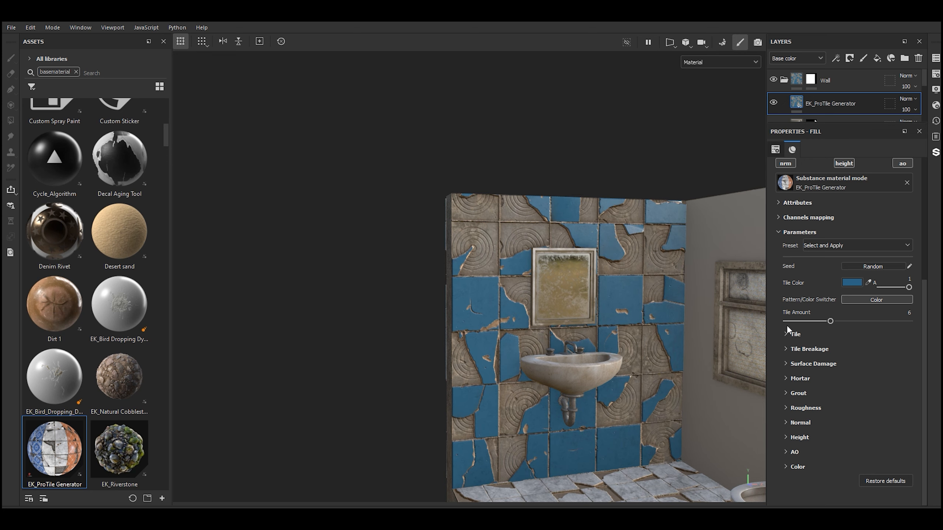
# Step: Look through the Surface Damage parameters of the tile material and collapse the group again
pyautogui.click(789, 364)
pyautogui.scroll(-2, 786, 364)
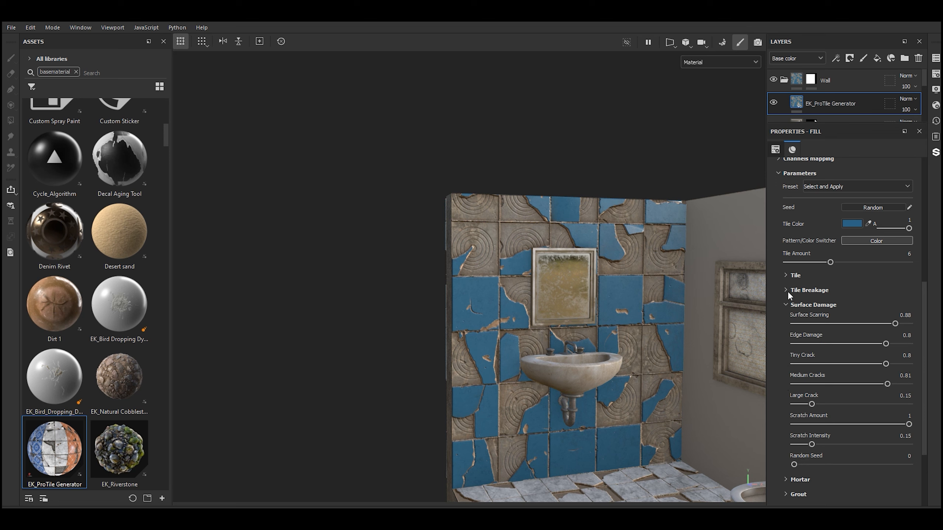
pyautogui.click(786, 305)
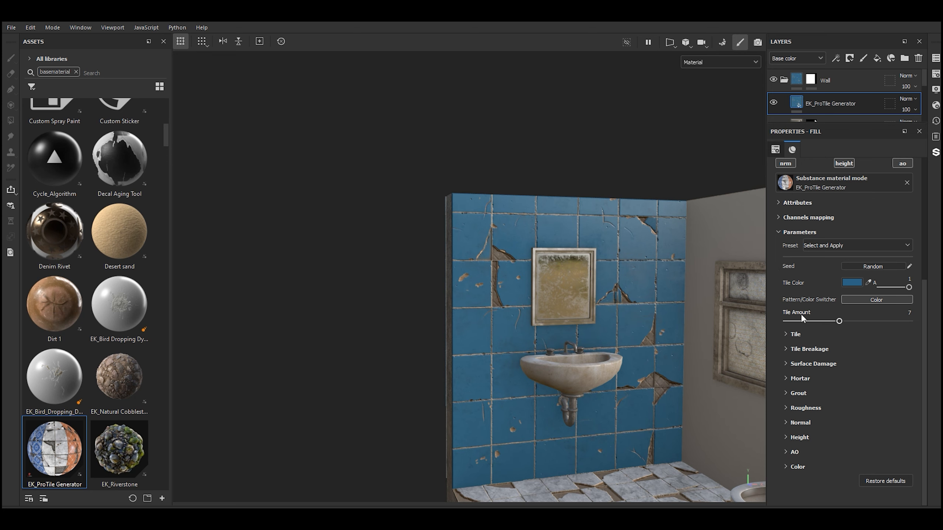
# Step: Set the tile amount of the wall material to 9
pyautogui.click(896, 312)
pyautogui.write('9')
pyautogui.press('Return')
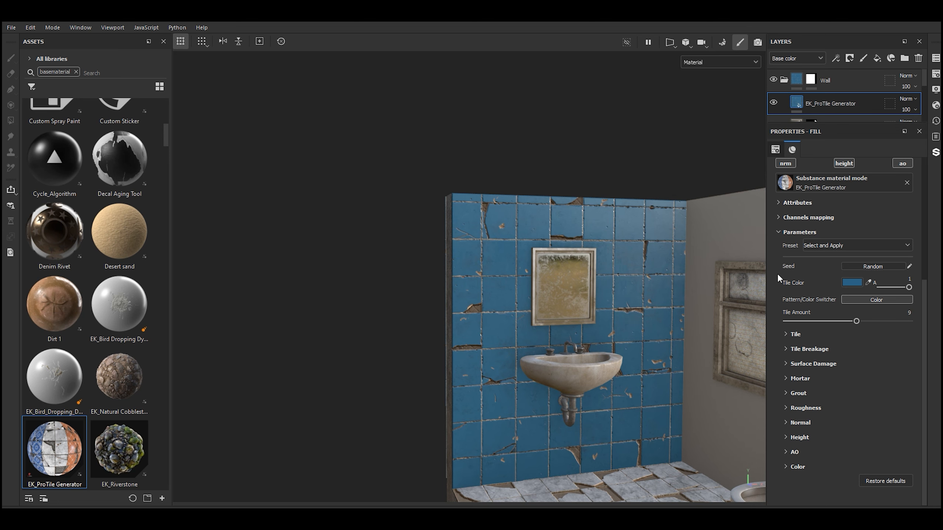
# Step: Shift the hue of the tile color slightly toward teal blue
pyautogui.click(845, 283)
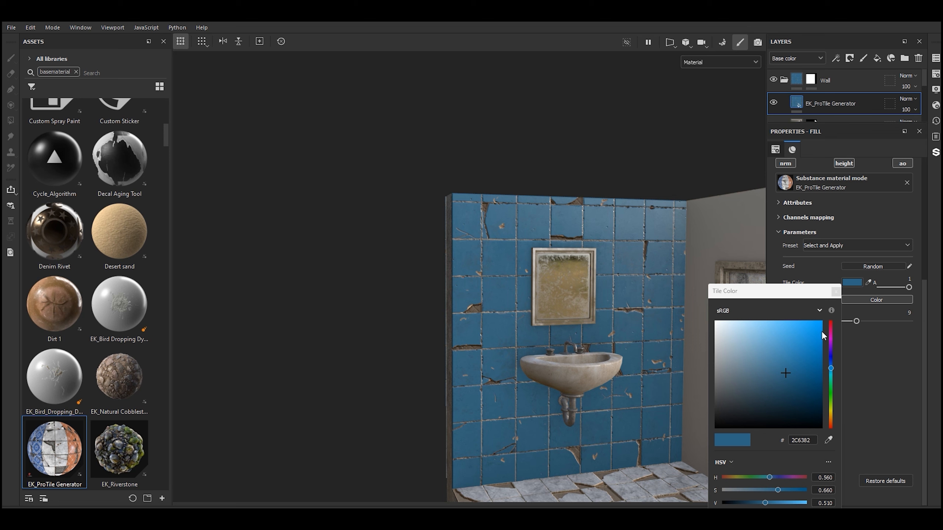
pyautogui.moveTo(832, 417); pyautogui.dragTo(830, 369)
pyautogui.click(836, 291)
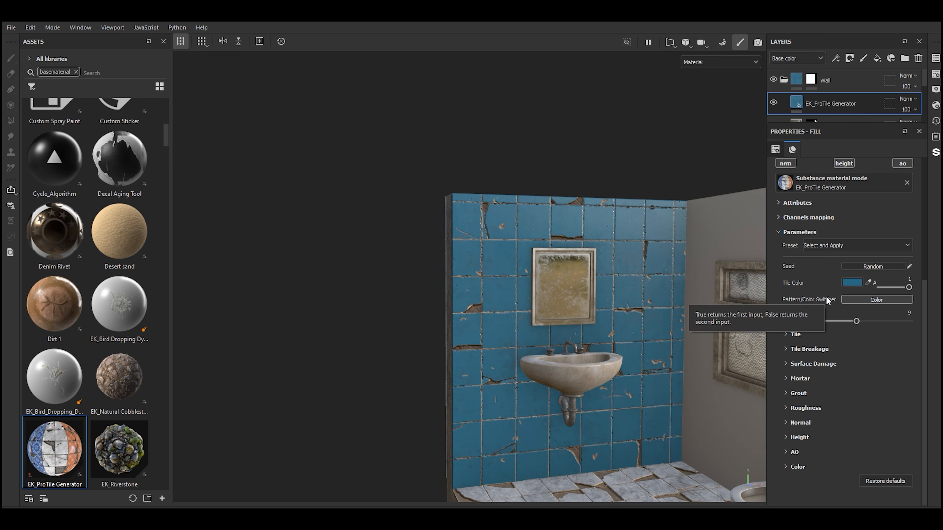
# Step: Switch the tiles from color to pattern and load image 33 from the Tile Pattern folder as the imported pattern
pyautogui.click(847, 300)
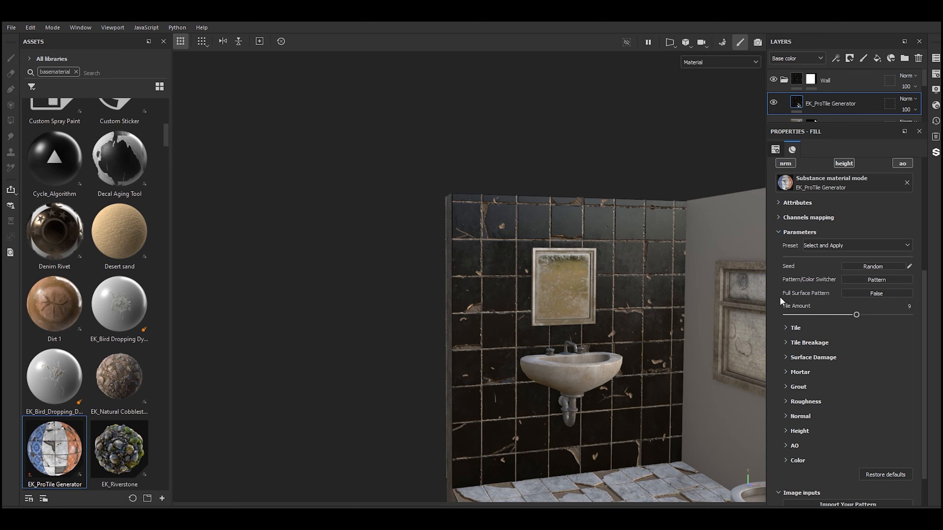
pyautogui.scroll(-1, 778, 304)
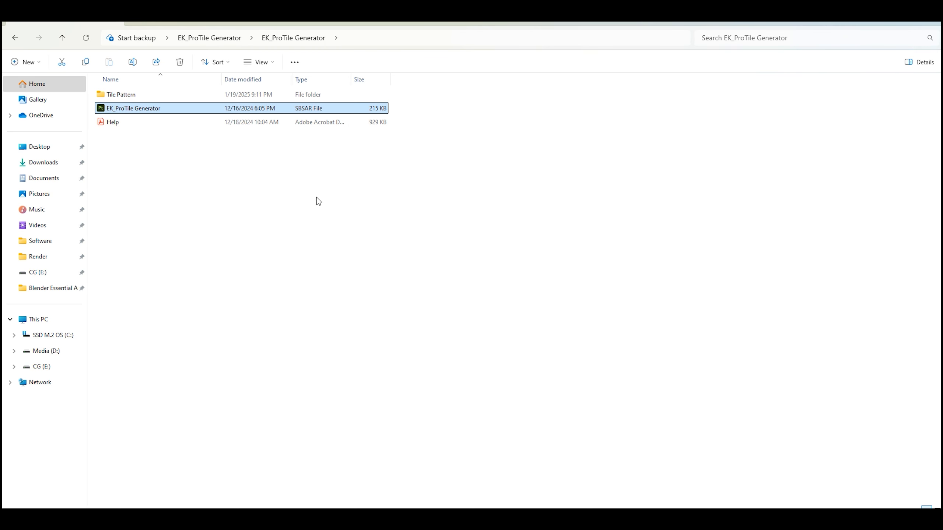
pyautogui.doubleClick(117, 96)
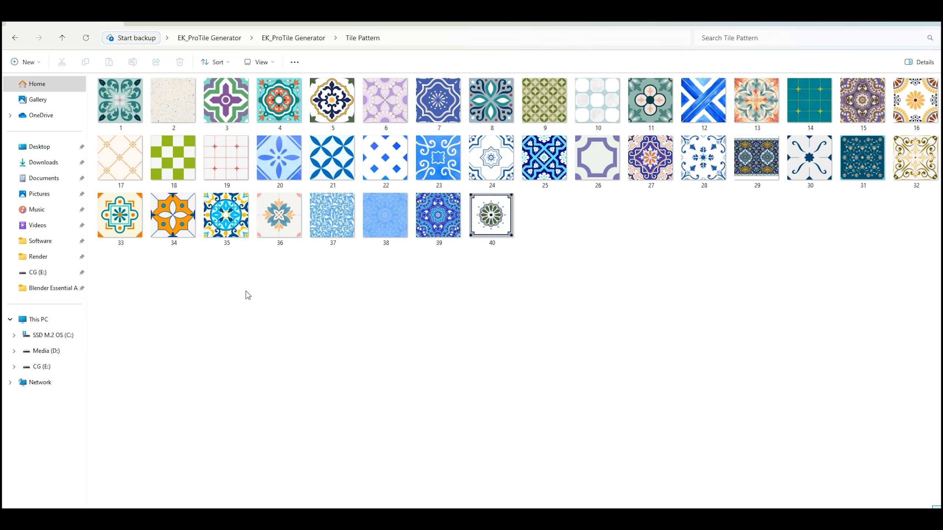
pyautogui.moveTo(145, 241)
pyautogui.mouseDown()
pyautogui.moveTo(202, 307)
pyautogui.moveTo(380, 381)
pyautogui.moveTo(386, 485)
pyautogui.moveTo(354, 499)
pyautogui.moveTo(727, 374)
pyautogui.moveTo(850, 468)
pyautogui.moveTo(834, 465)
pyautogui.mouseUp()
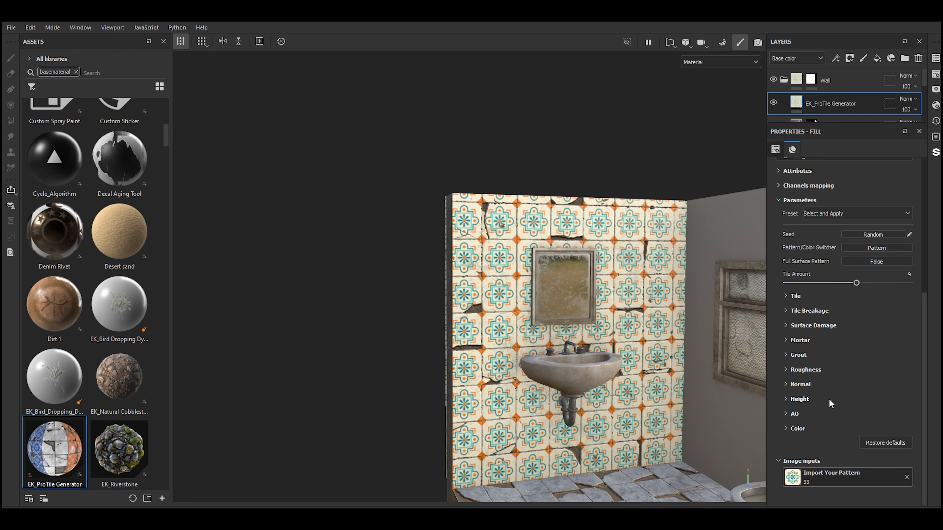
# Step: Set Full Surface Pattern to True so the pattern spans the whole wall
pyautogui.scroll(3, 789, 381)
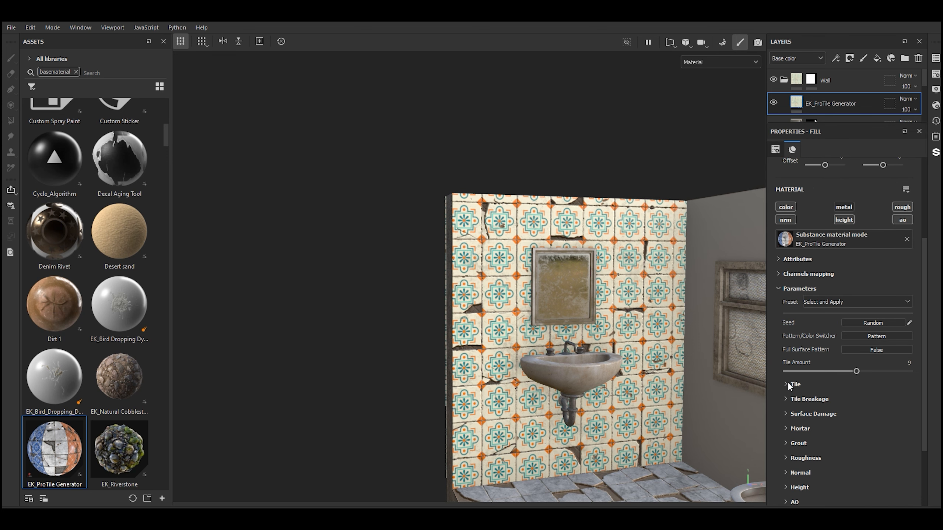
pyautogui.click(863, 337)
pyautogui.click(855, 357)
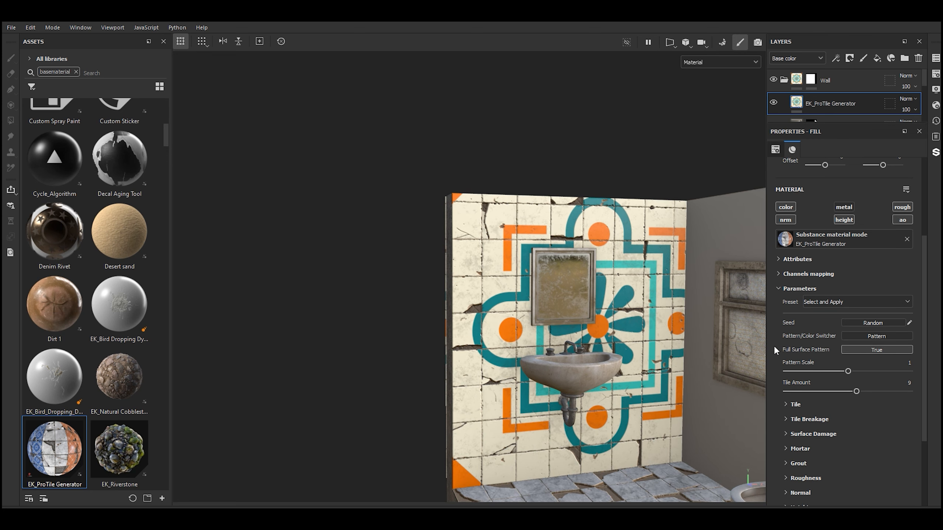
# Step: In the 2D/3D split view, shift the tile pattern's UV offset to center it on the wall, then return to the 3D-only view
pyautogui.scroll(-1, 771, 342)
pyautogui.click(671, 42)
pyautogui.click(675, 56)
pyautogui.moveTo(308, 222); pyautogui.dragTo(264, 277)
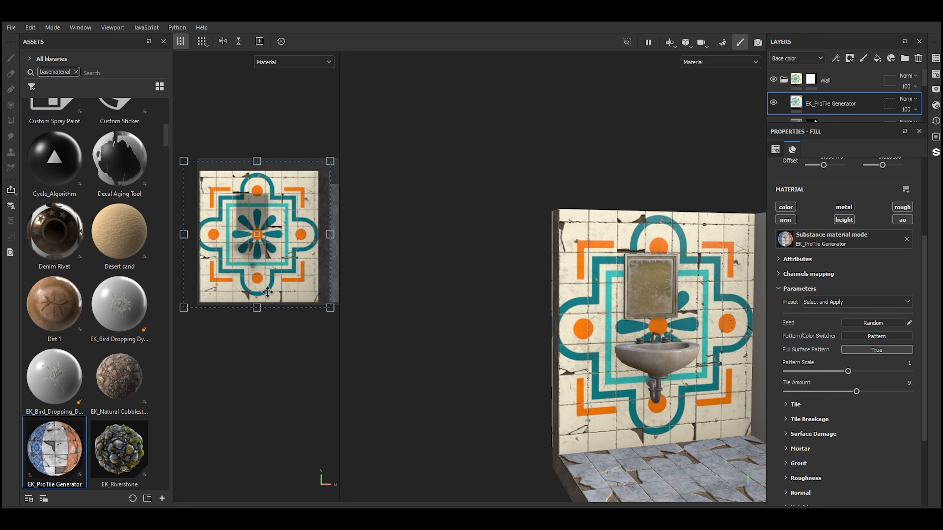
pyautogui.click(669, 41)
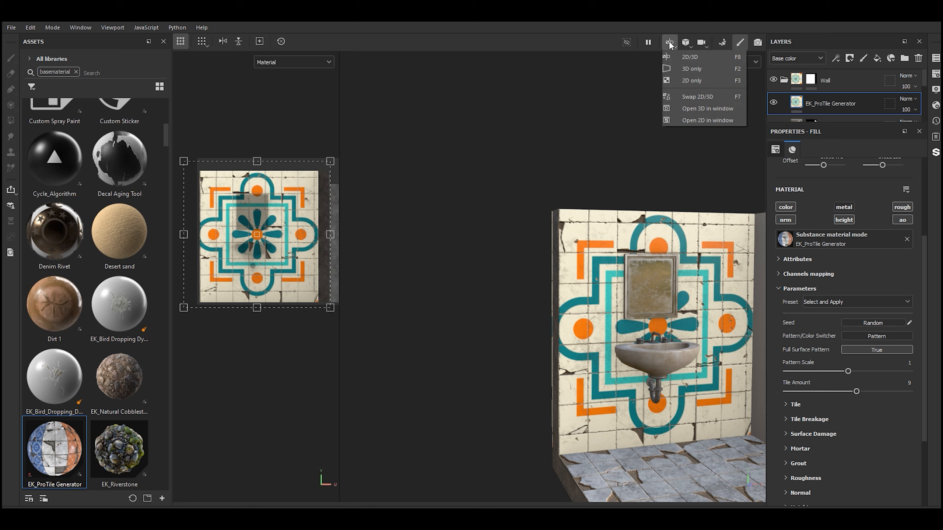
pyautogui.click(674, 63)
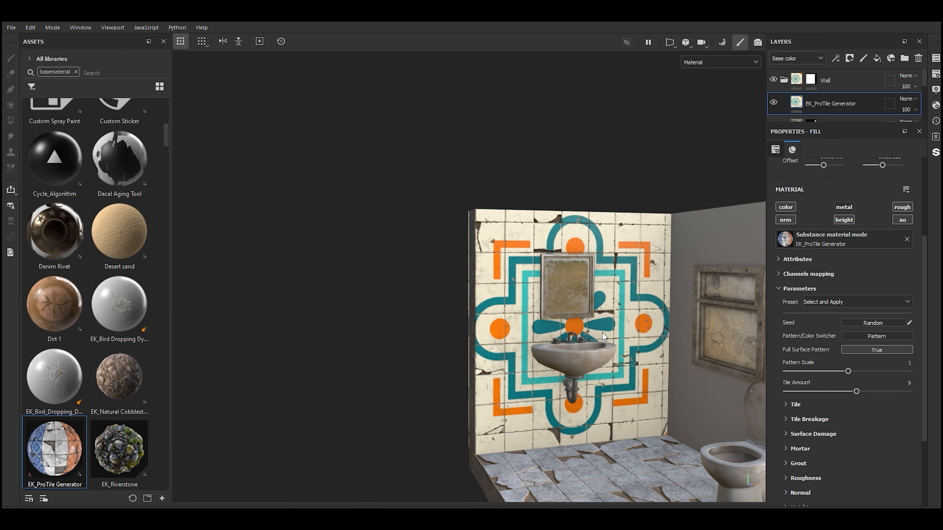
pyautogui.scroll(5, 656, 334)
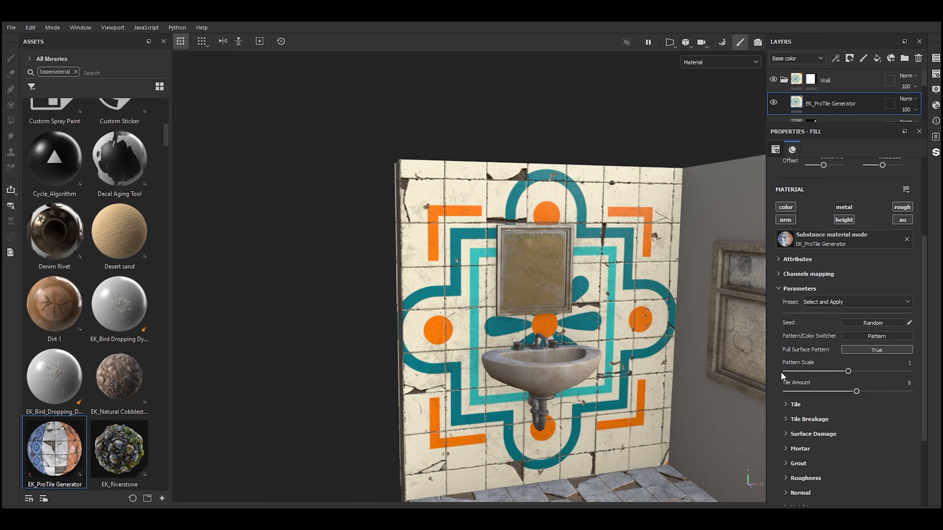
# Step: Set the full surface pattern's Pattern Scale to 1.15, then set Full Surface Pattern to False so each tile carries the pattern
pyautogui.click(858, 351)
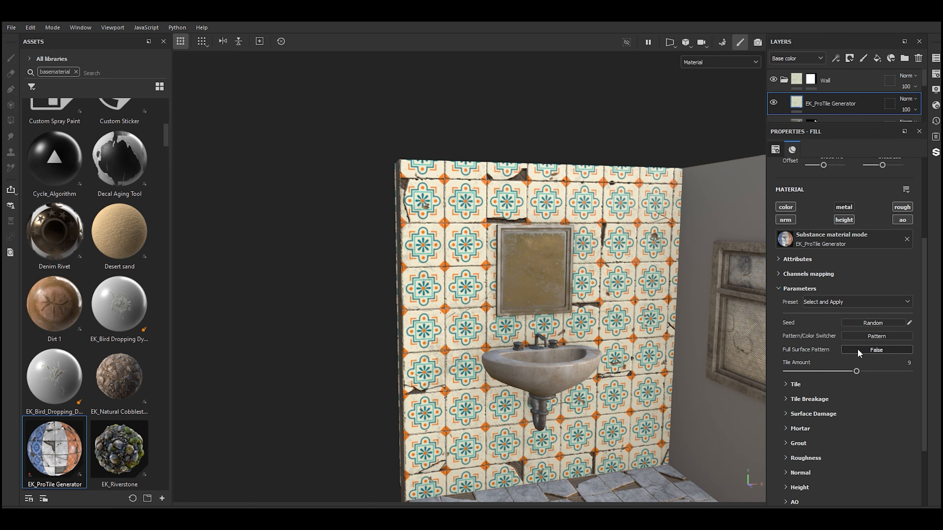
pyautogui.click(858, 351)
pyautogui.moveTo(837, 370); pyautogui.dragTo(893, 371)
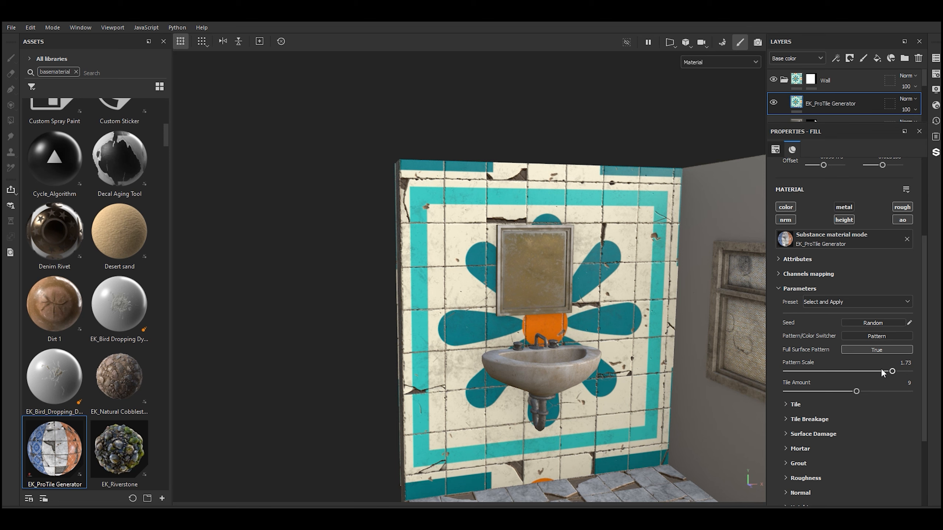
pyautogui.moveTo(891, 371); pyautogui.dragTo(856, 371)
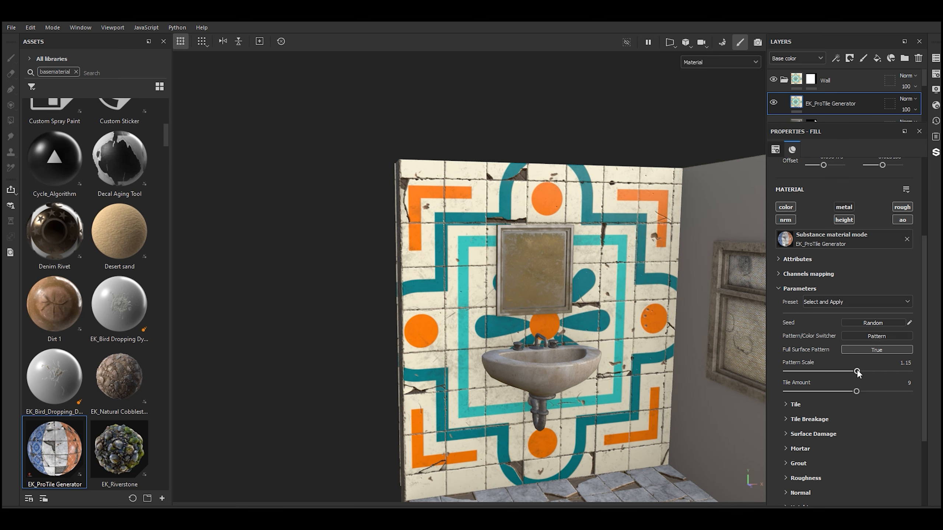
pyautogui.click(846, 350)
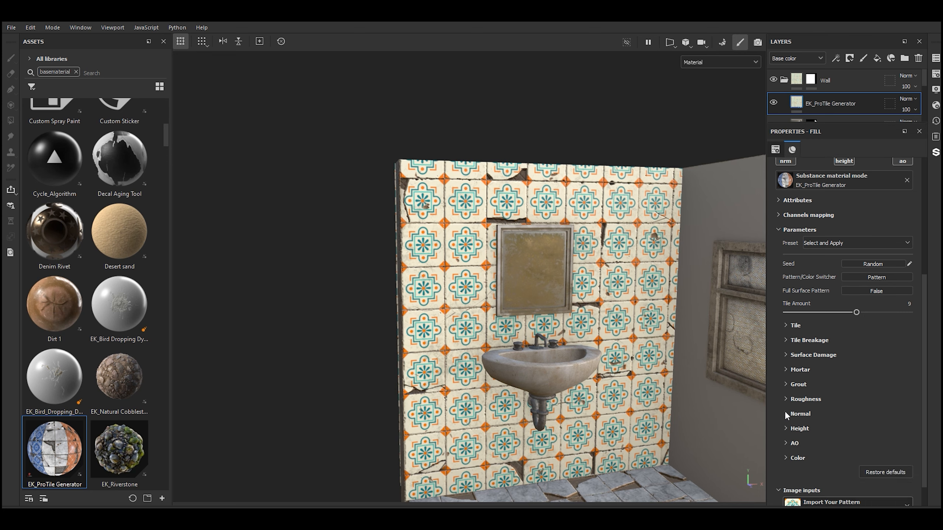
# Step: Try different Pattern Normal Intensity values on the wall tiles and settle on 27.82
pyautogui.click(784, 411)
pyautogui.scroll(-1, 779, 412)
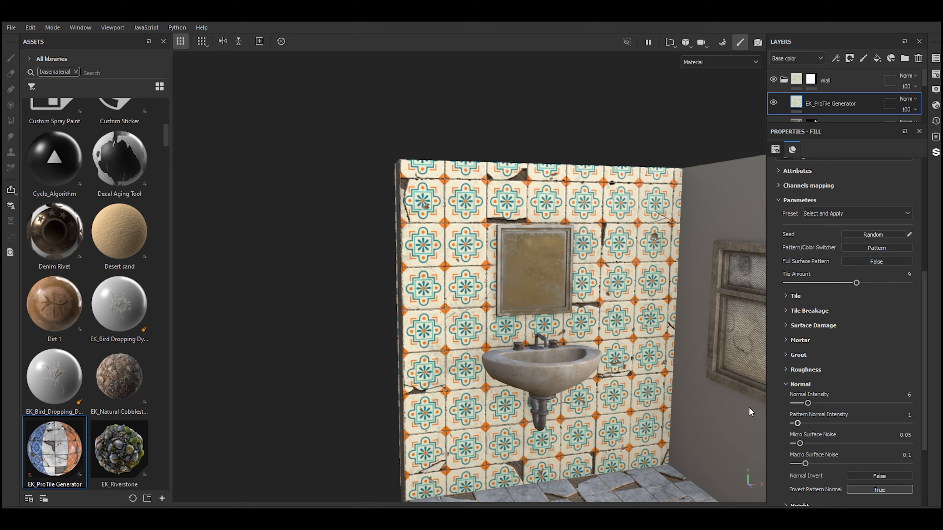
pyautogui.scroll(5, 509, 221)
pyautogui.scroll(3, 510, 221)
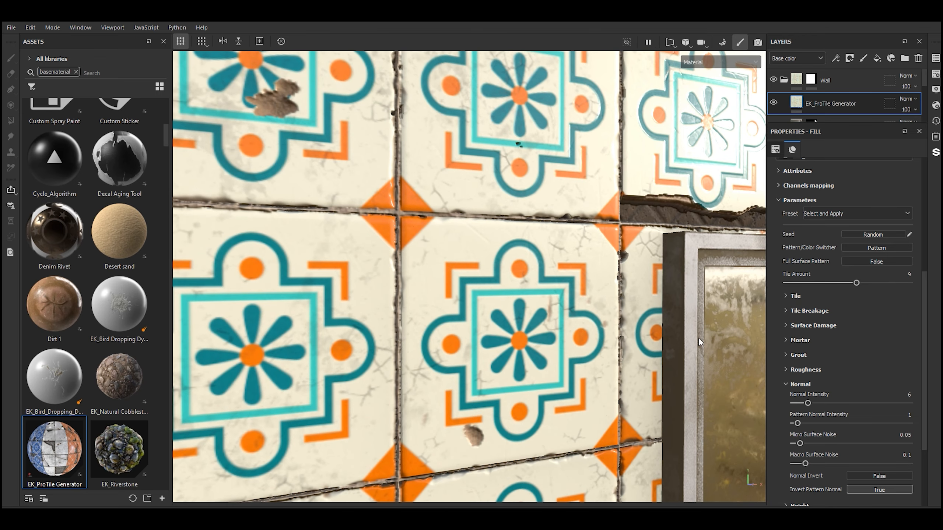
pyautogui.moveTo(797, 423); pyautogui.dragTo(804, 424)
pyautogui.moveTo(861, 427); pyautogui.dragTo(908, 424)
pyautogui.keyDown('alt'); pyautogui.moveTo(611, 377); pyautogui.dragTo(690, 223); pyautogui.keyUp('alt')
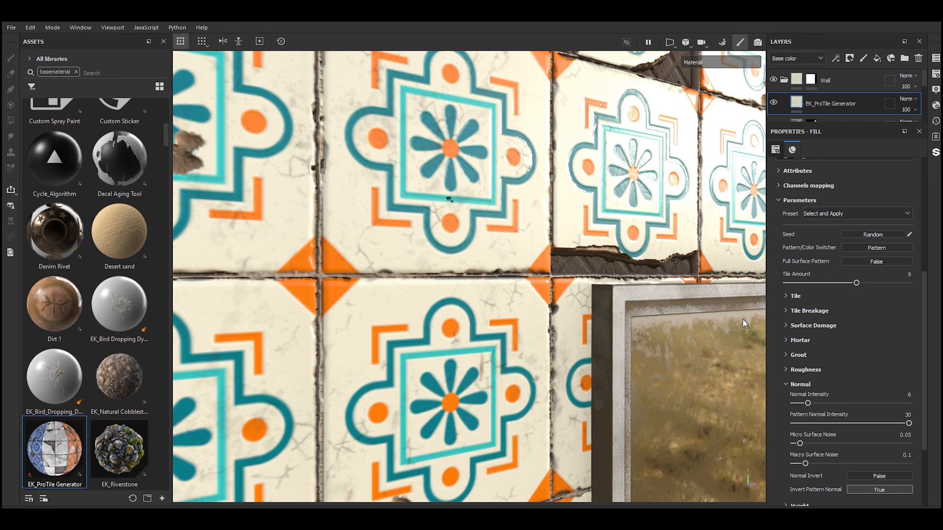
pyautogui.click(794, 422)
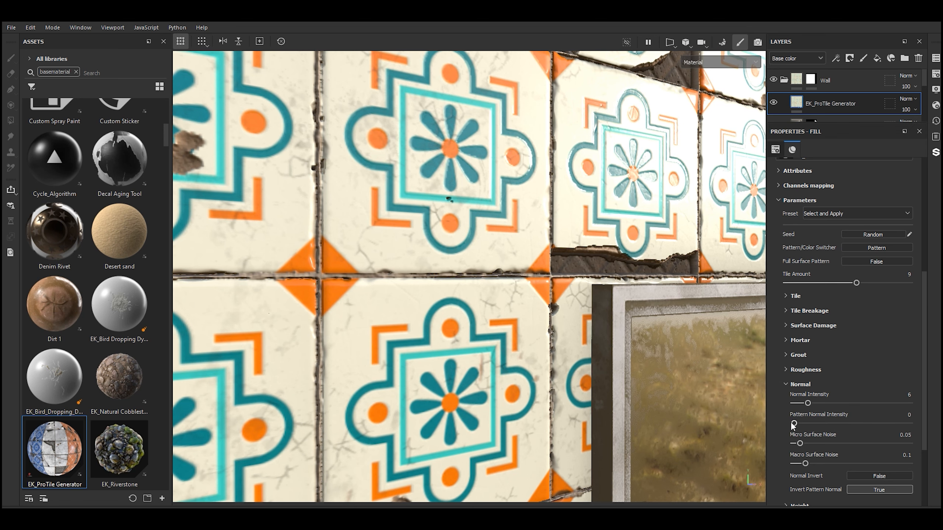
pyautogui.moveTo(793, 423); pyautogui.dragTo(900, 424)
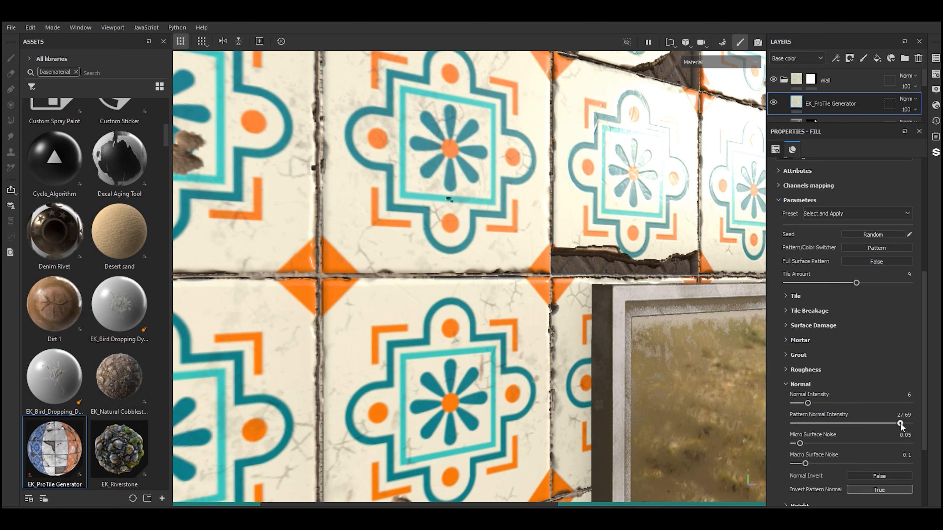
# Step: Set Invert Pattern Normal to False and examine the pattern relief on the tiles from another angle
pyautogui.click(863, 489)
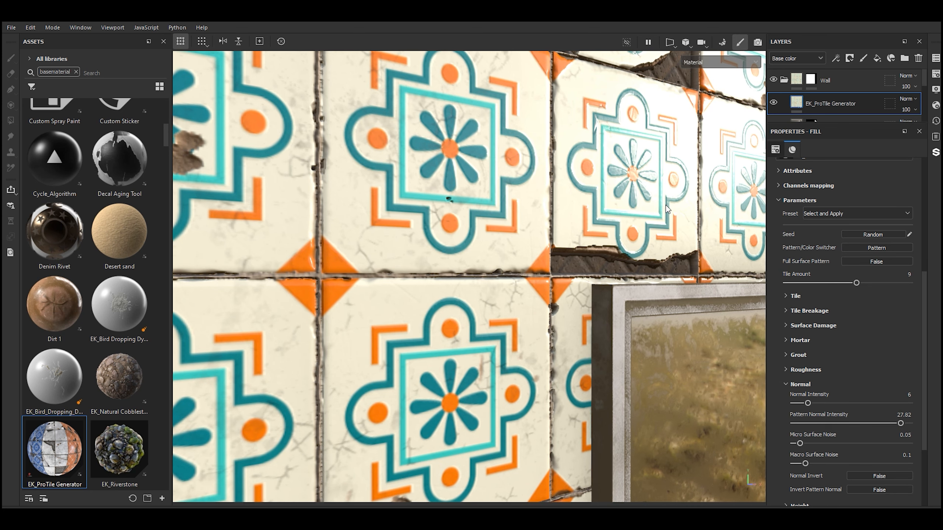
pyautogui.keyDown('alt'); pyautogui.moveTo(666, 204); pyautogui.dragTo(619, 265); pyautogui.keyUp('alt')
pyautogui.keyDown('shift'); pyautogui.moveTo(613, 275); pyautogui.dragTo(585, 277, button='right'); pyautogui.keyUp('shift')
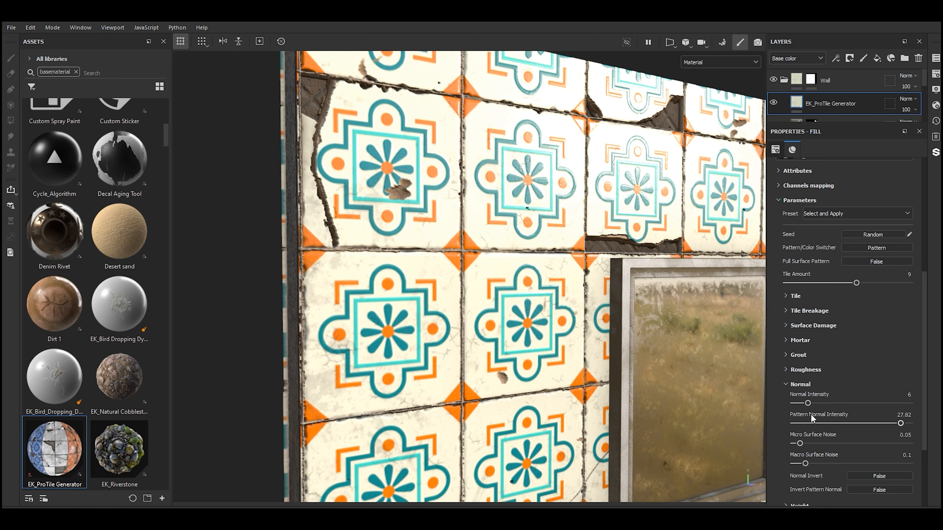
# Step: Test the pattern roughness at its maximum of 1, then set it to 0.09
pyautogui.click(802, 369)
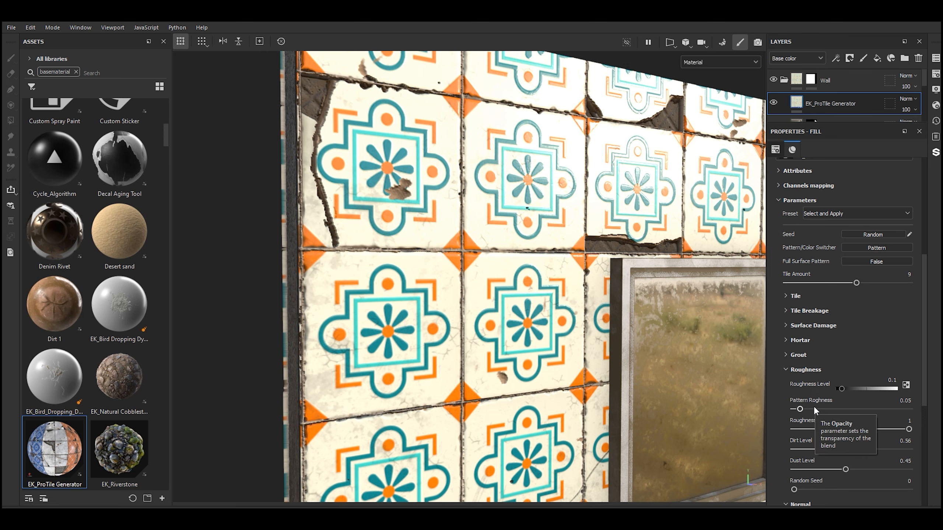
pyautogui.moveTo(865, 408); pyautogui.dragTo(938, 412)
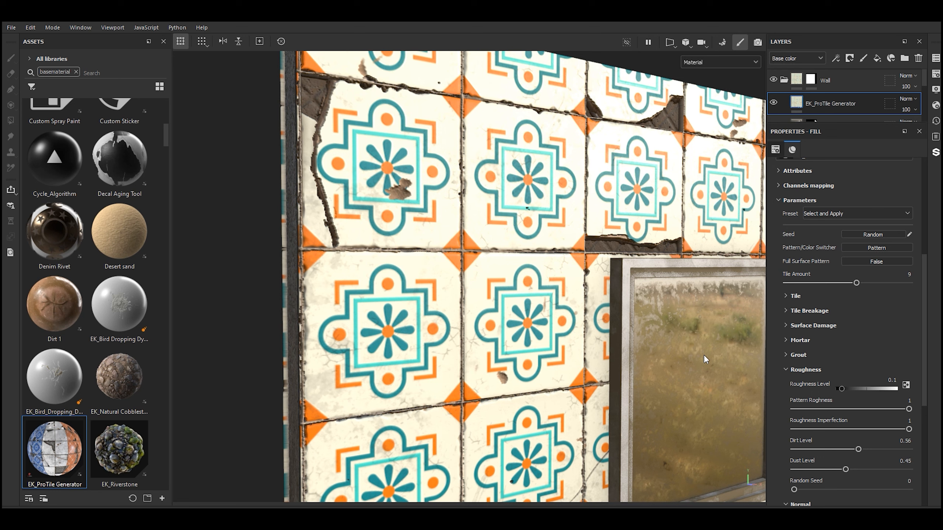
pyautogui.click(804, 408)
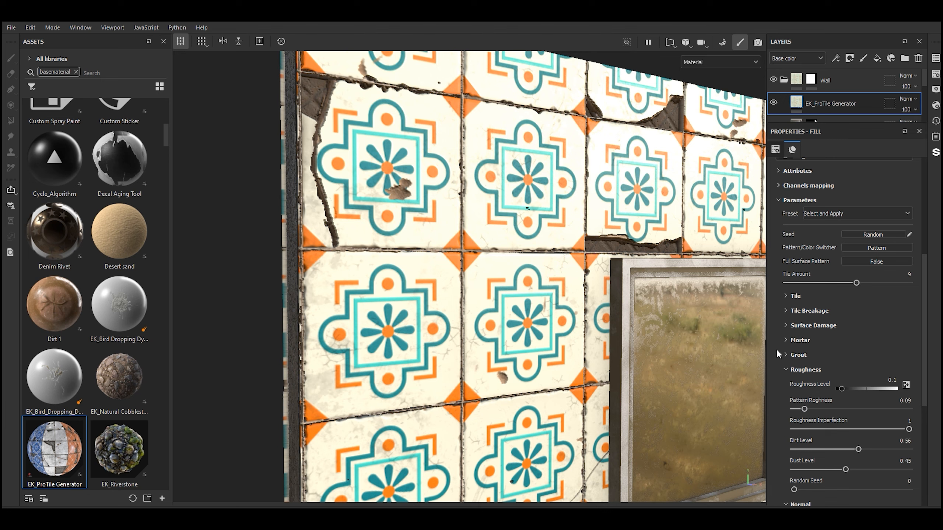
# Step: Recolor the tile pattern with Hue 0.7, Saturation 0.28 and Lightness 0.4
pyautogui.scroll(-10, 780, 365)
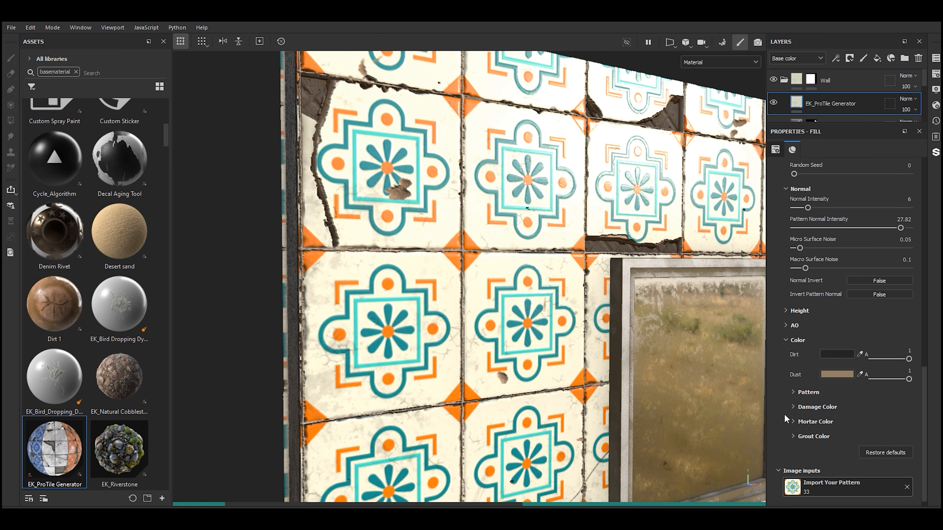
pyautogui.click(792, 392)
pyautogui.scroll(-2, 781, 396)
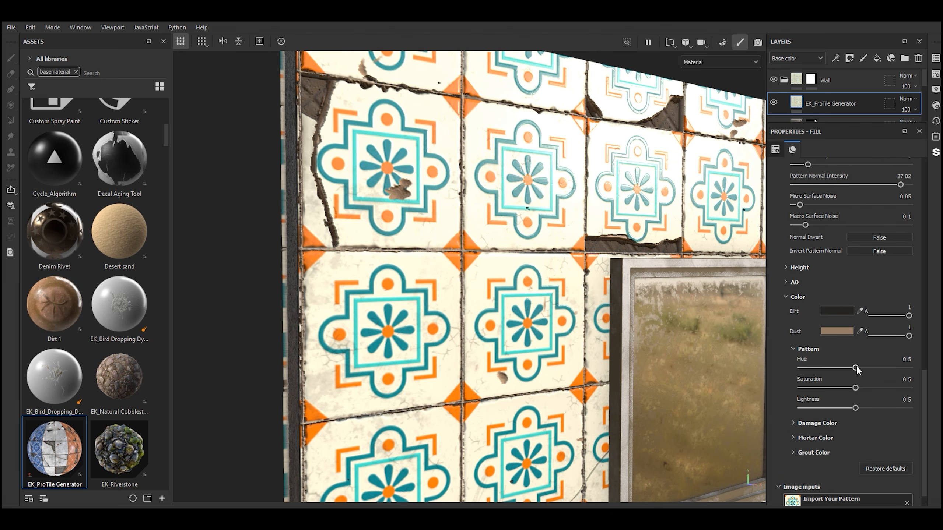
pyautogui.moveTo(855, 367); pyautogui.dragTo(877, 367)
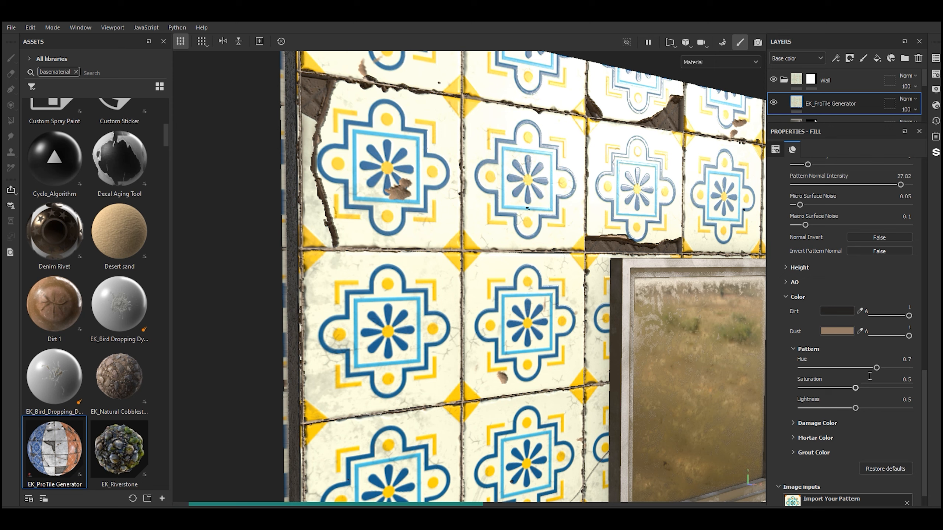
pyautogui.click(834, 387)
pyautogui.moveTo(856, 408); pyautogui.dragTo(845, 409)
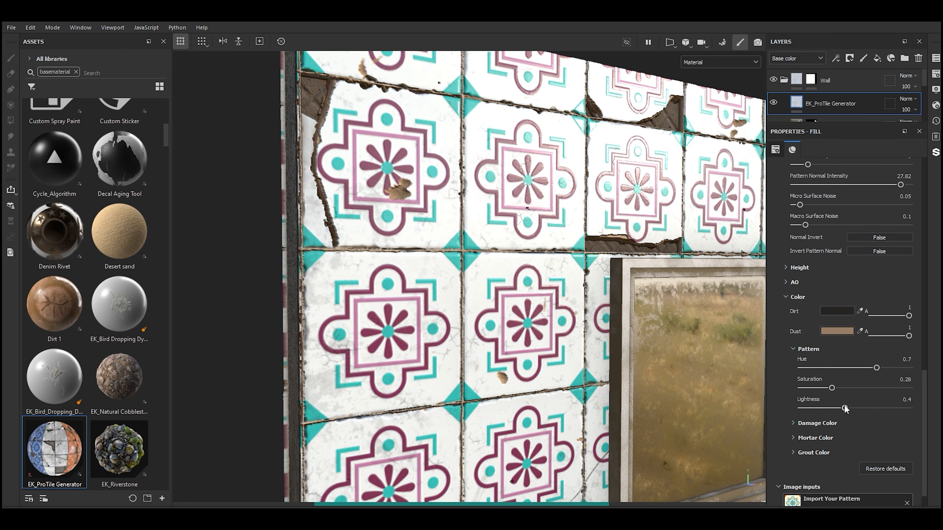
pyautogui.scroll(-6, 562, 341)
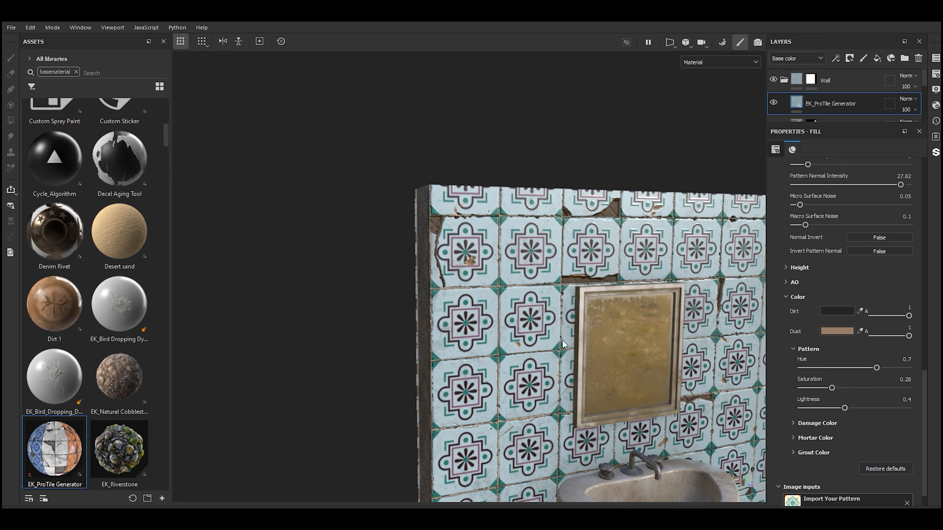
pyautogui.scroll(-5, 550, 324)
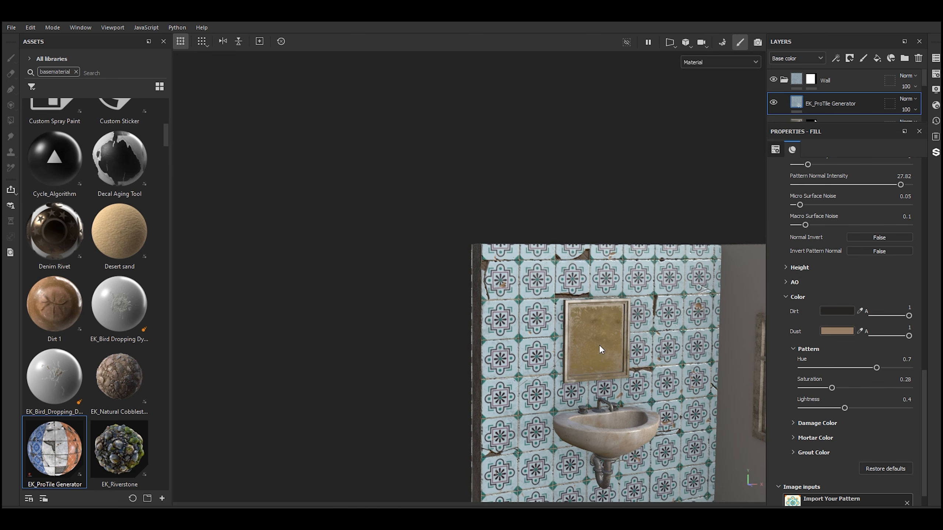
pyautogui.scroll(-3, 591, 337)
# Step: Switch the wall tiles from pattern back to plain color
pyautogui.scroll(8, 830, 334)
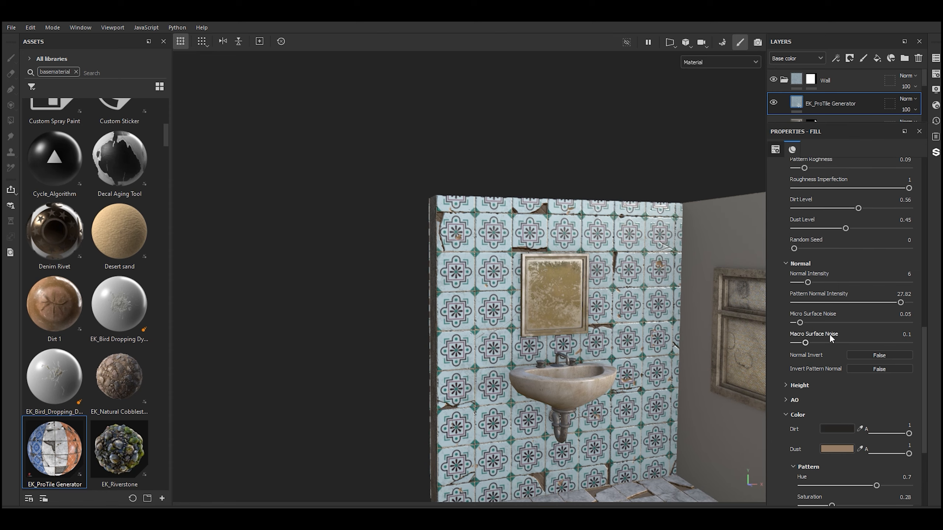
pyautogui.scroll(6, 817, 337)
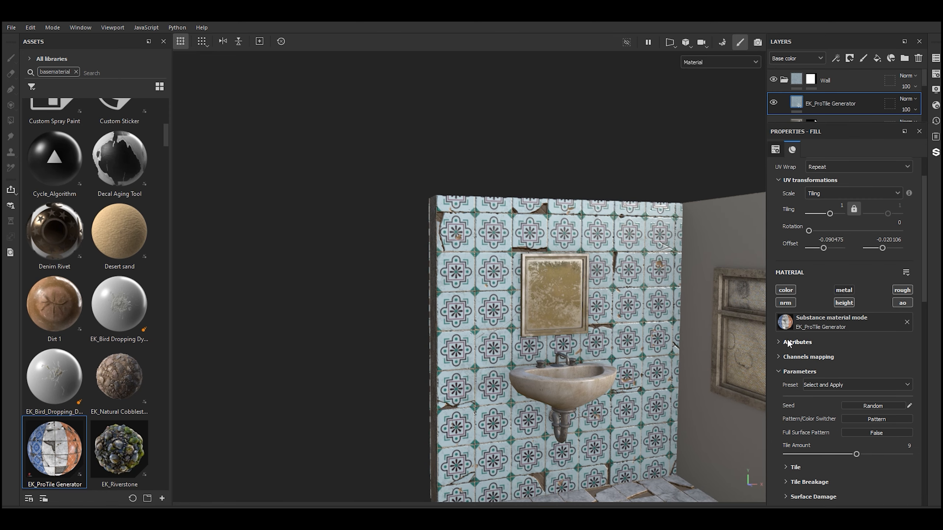
pyautogui.scroll(-1, 788, 348)
pyautogui.click(852, 391)
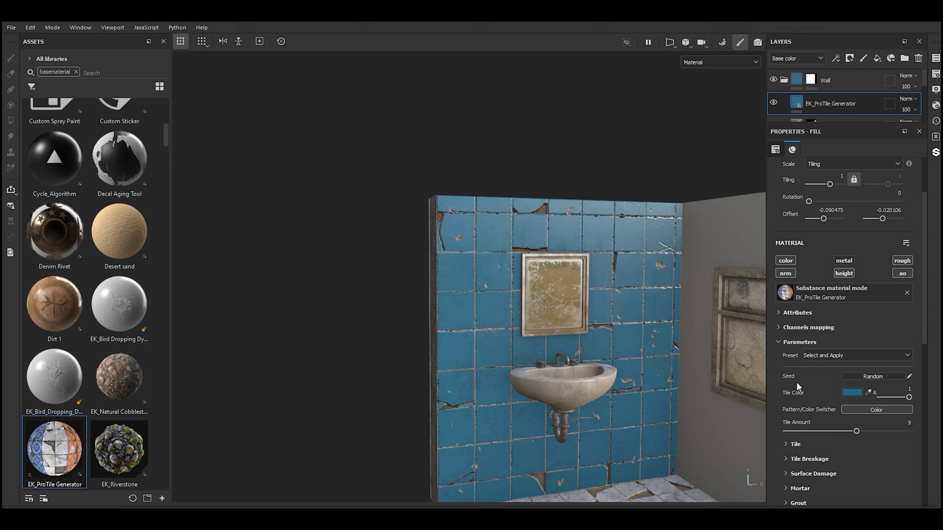
# Step: In the Tile Breakage settings, set the Break Level to 0.67 and the Break Range to 0.66
pyautogui.scroll(-1, 783, 402)
pyautogui.scroll(-1, 784, 406)
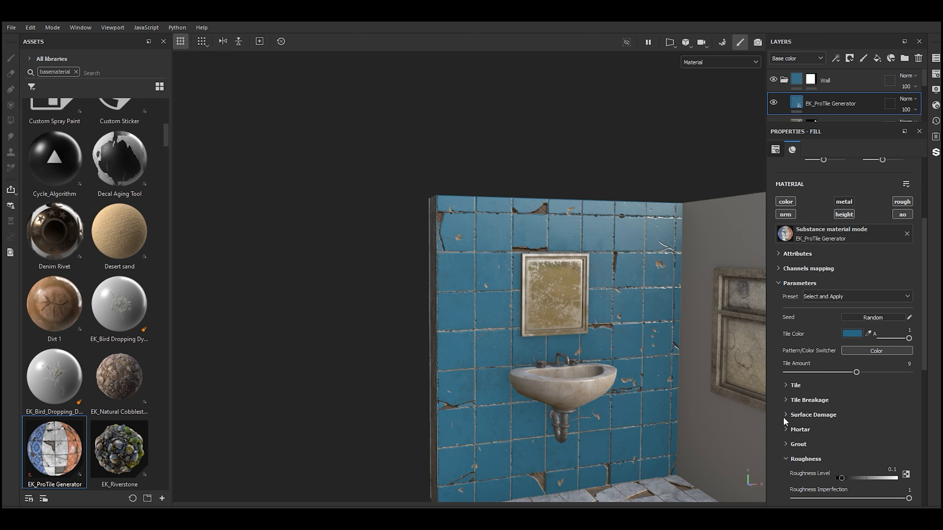
pyautogui.scroll(-7, 783, 428)
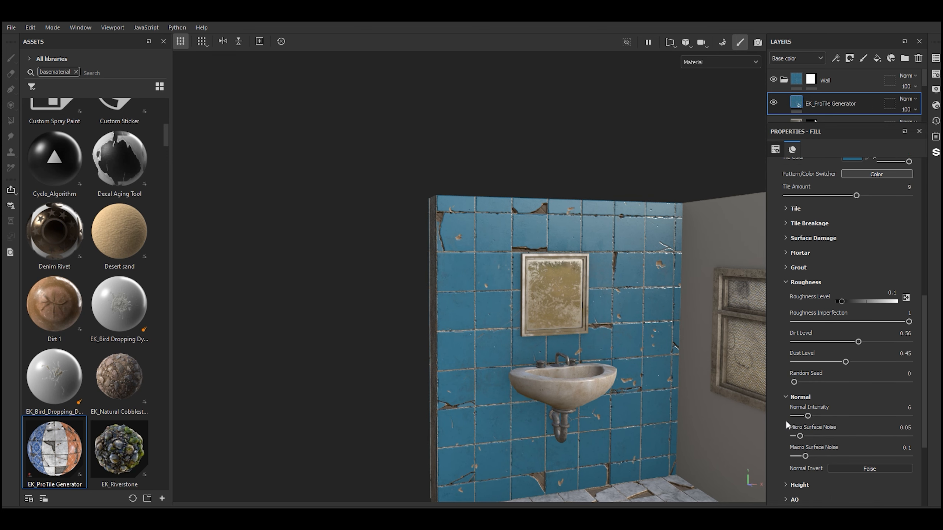
pyautogui.scroll(5, 780, 377)
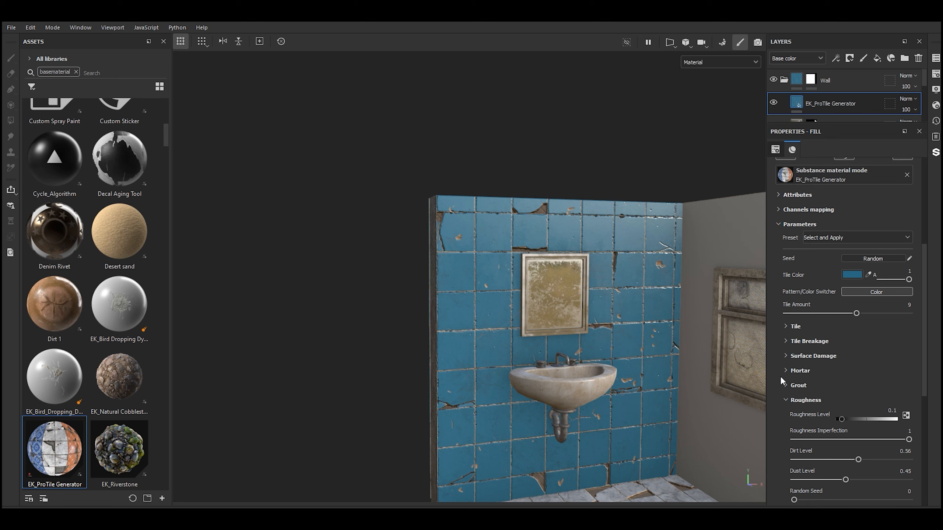
pyautogui.click(784, 400)
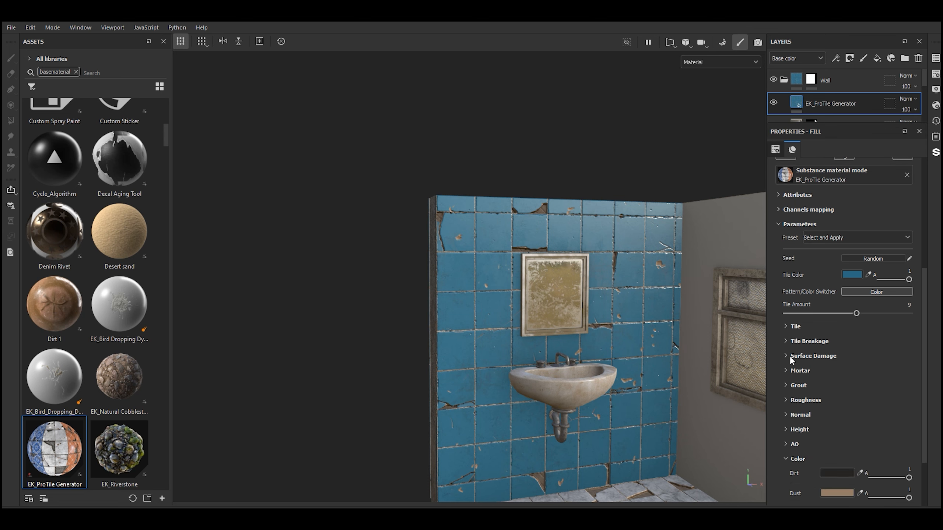
pyautogui.click(785, 341)
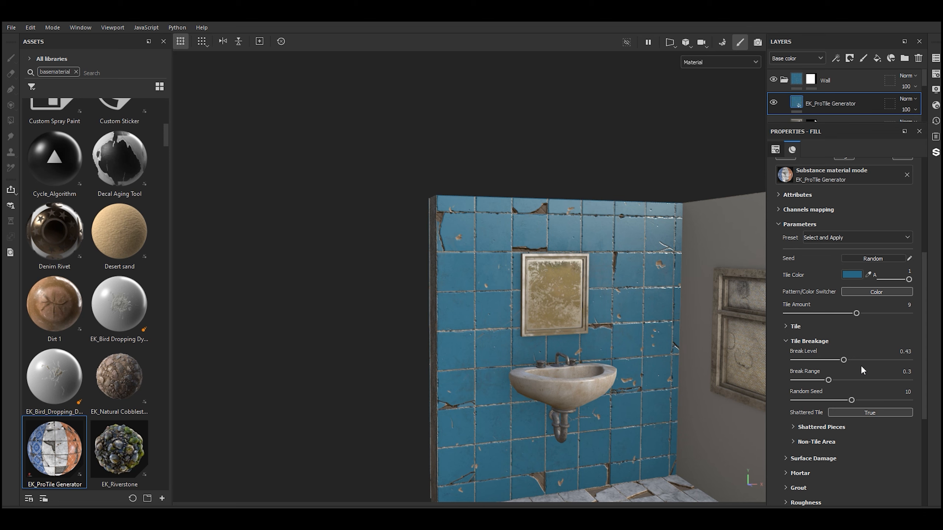
pyautogui.click(870, 360)
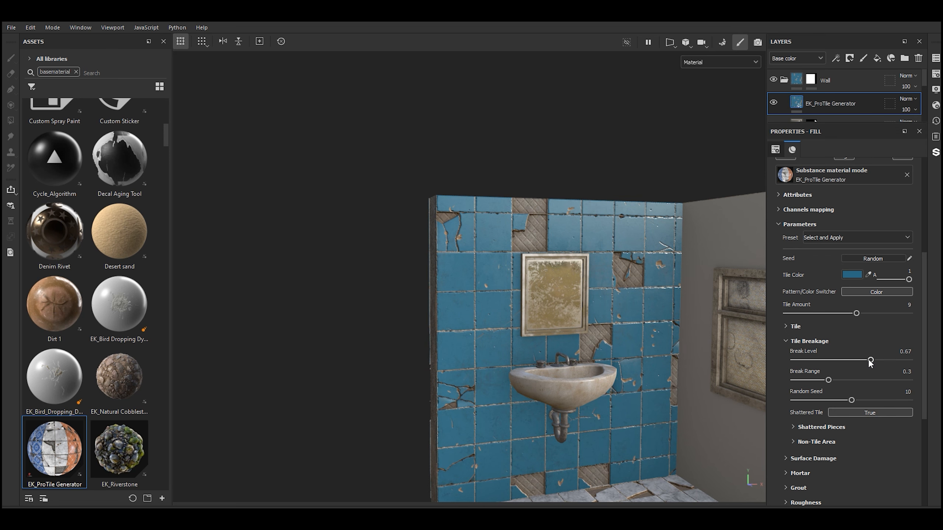
pyautogui.click(859, 380)
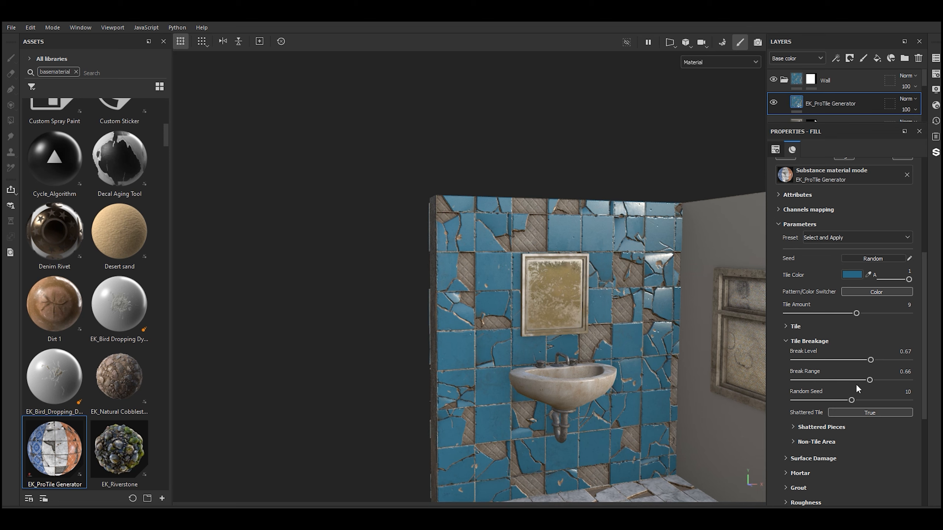
pyautogui.scroll(-1, 793, 403)
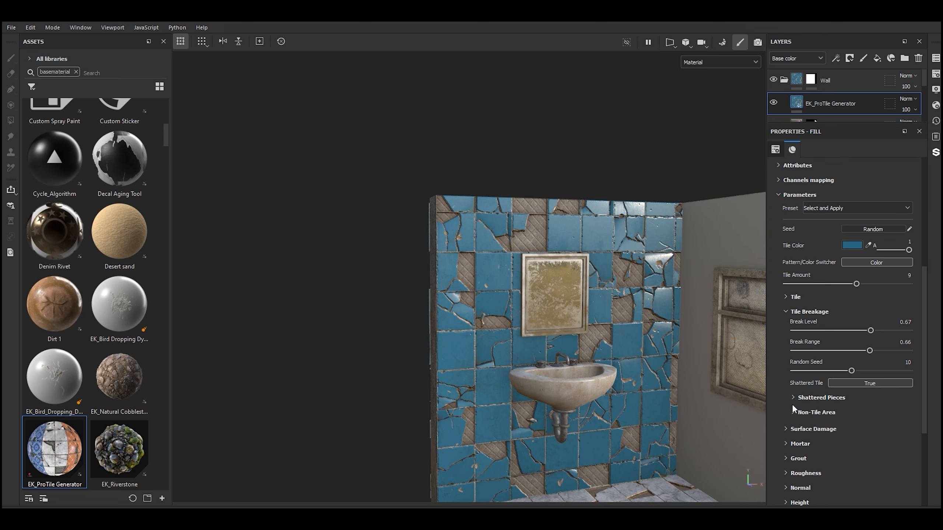
# Step: Compare the wall with Shattered Tile switched off and on, leaving it set to True
pyautogui.click(878, 383)
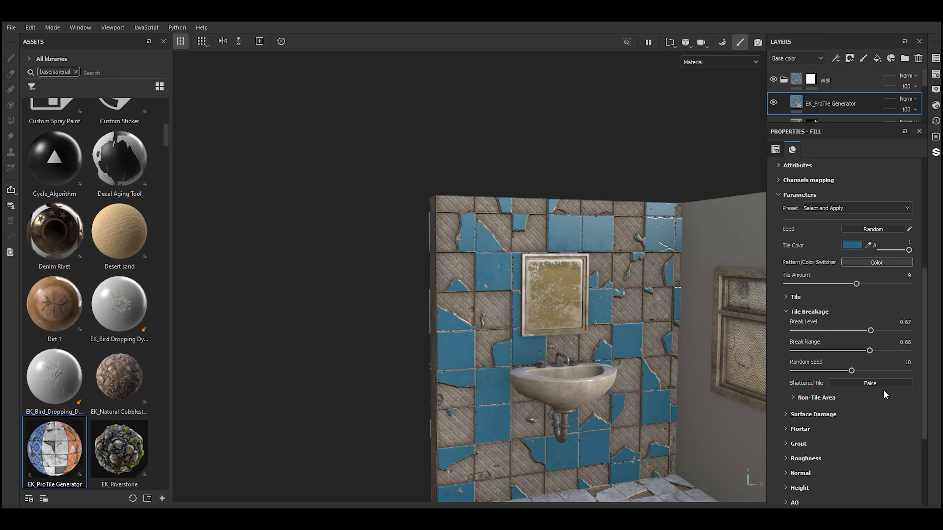
pyautogui.click(883, 384)
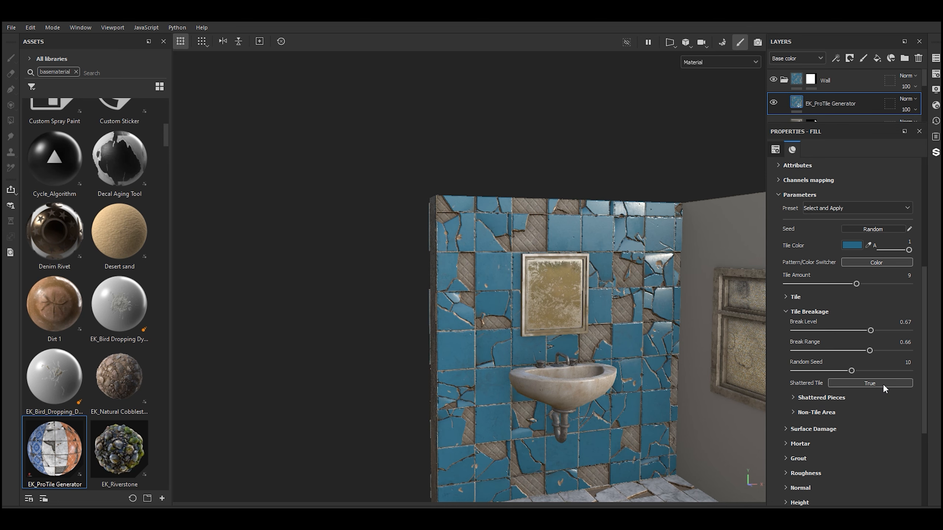
pyautogui.click(883, 384)
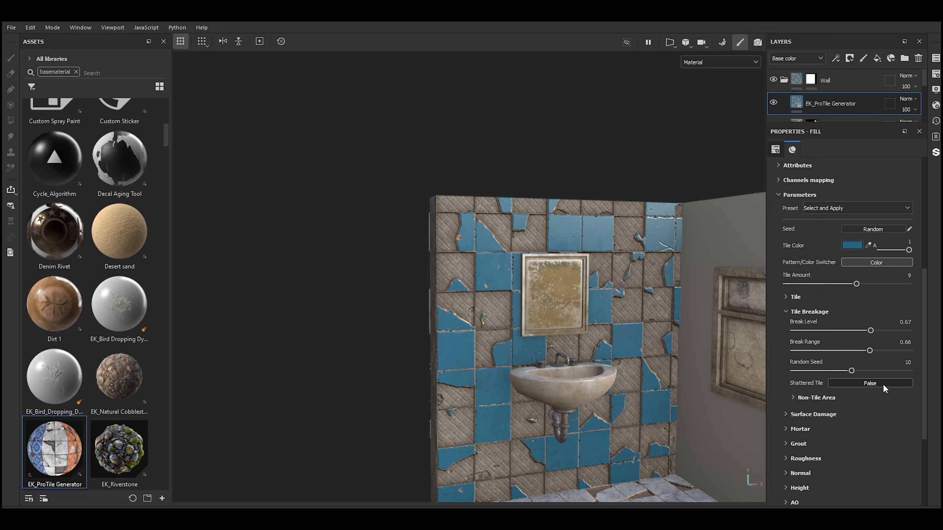
pyautogui.click(882, 384)
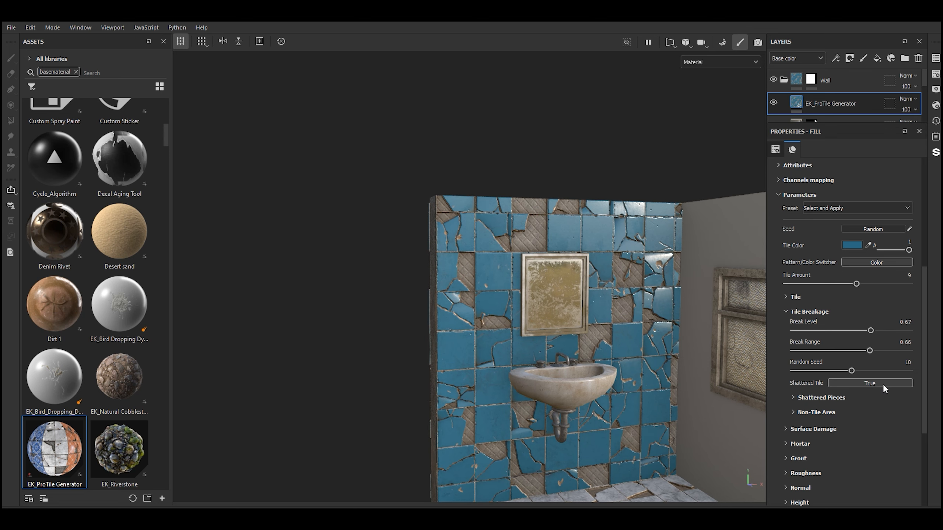
pyautogui.click(882, 384)
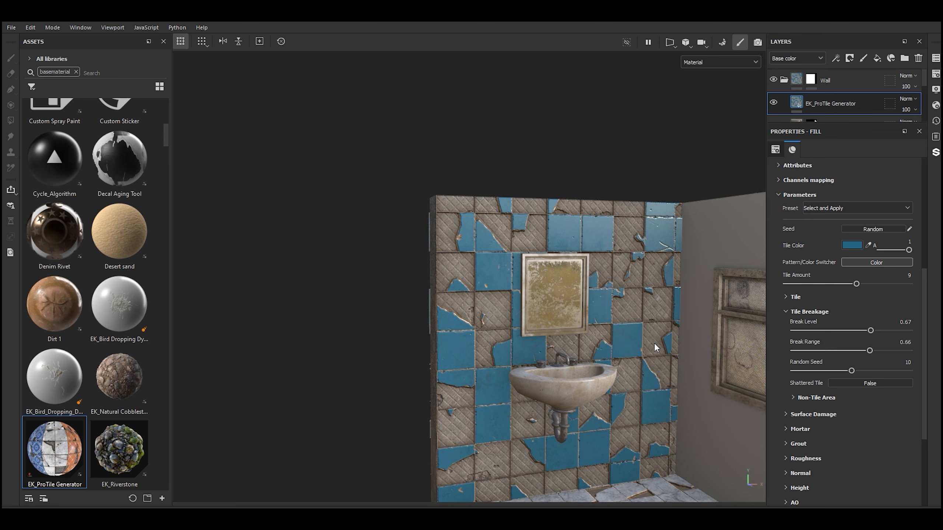
pyautogui.click(845, 382)
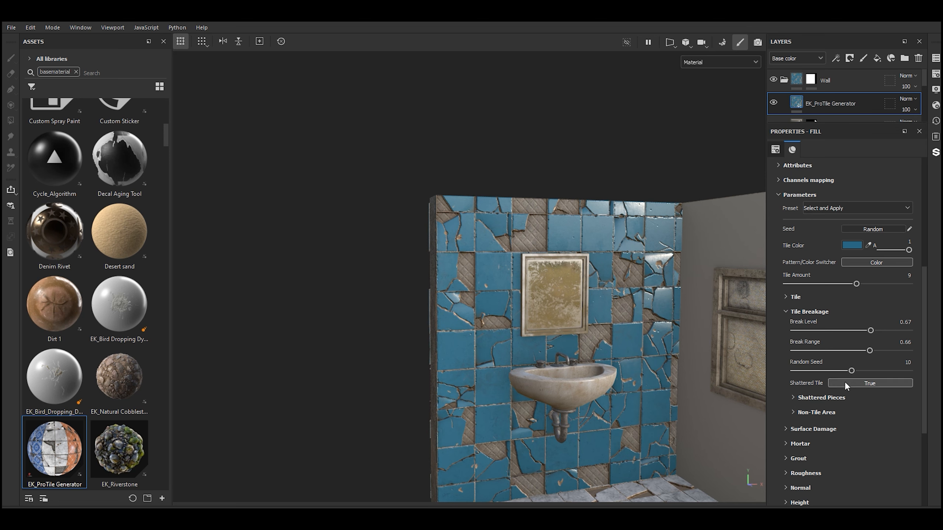
# Step: In the Shattered Pieces settings, test the Shatter Range at 0.3, then set it to 0.69
pyautogui.click(794, 397)
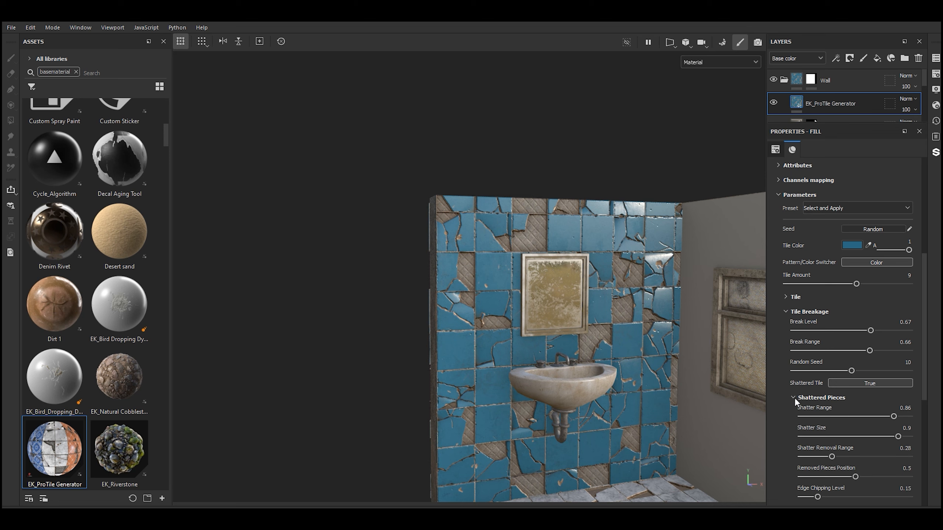
pyautogui.scroll(-1, 798, 401)
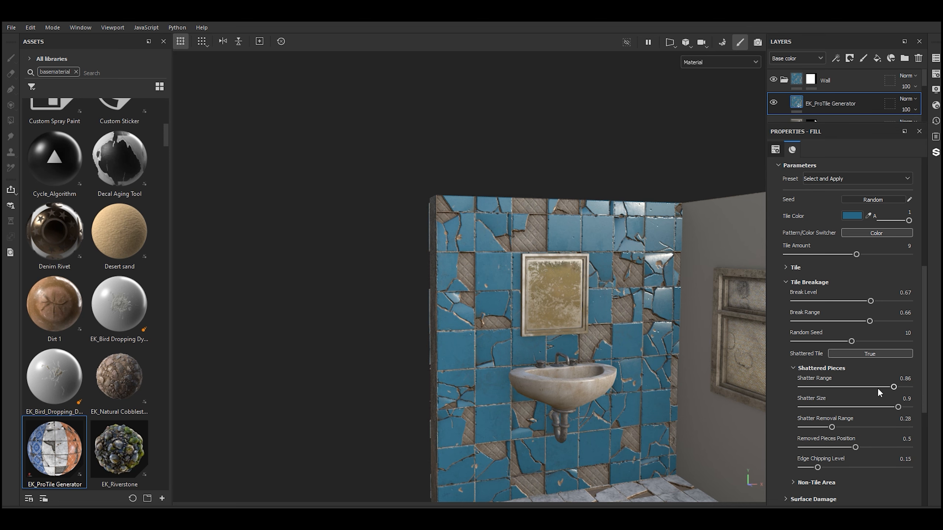
pyautogui.moveTo(864, 387); pyautogui.dragTo(833, 387)
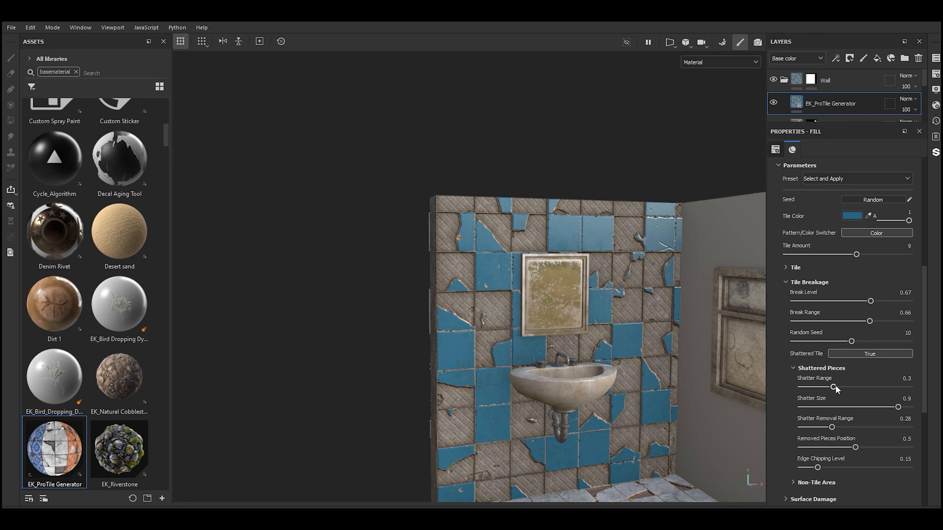
pyautogui.moveTo(867, 388); pyautogui.dragTo(875, 388)
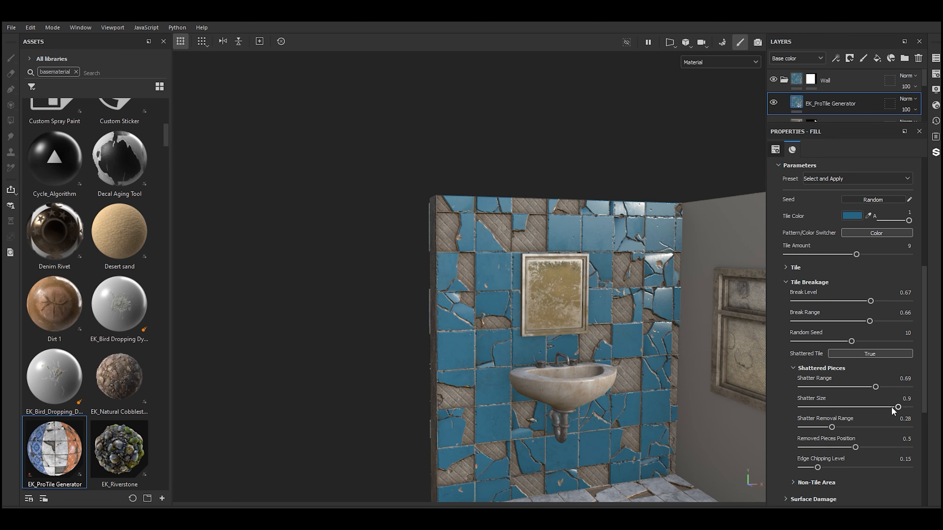
# Step: Test the Shatter Size at 0.72, 0.43 and 0.29, then restore it to 0.9
pyautogui.click(878, 407)
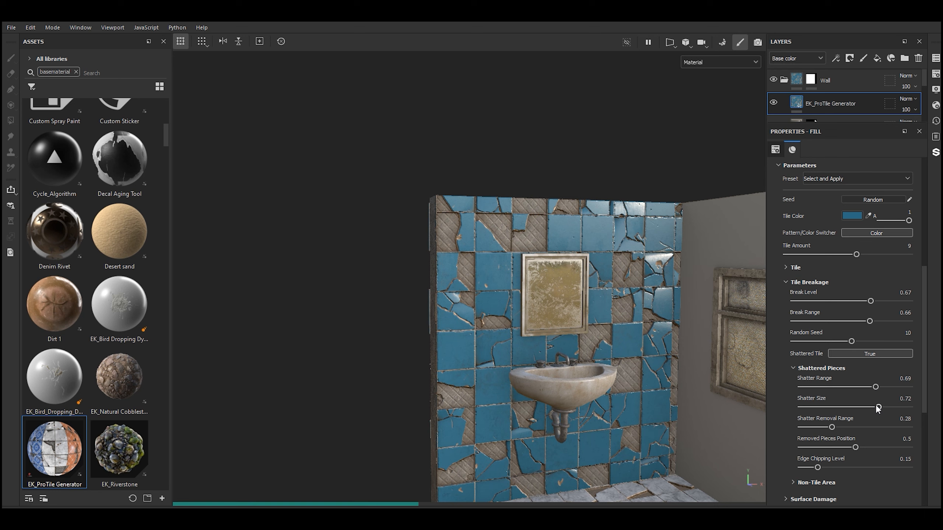
pyautogui.moveTo(878, 407); pyautogui.dragTo(848, 407)
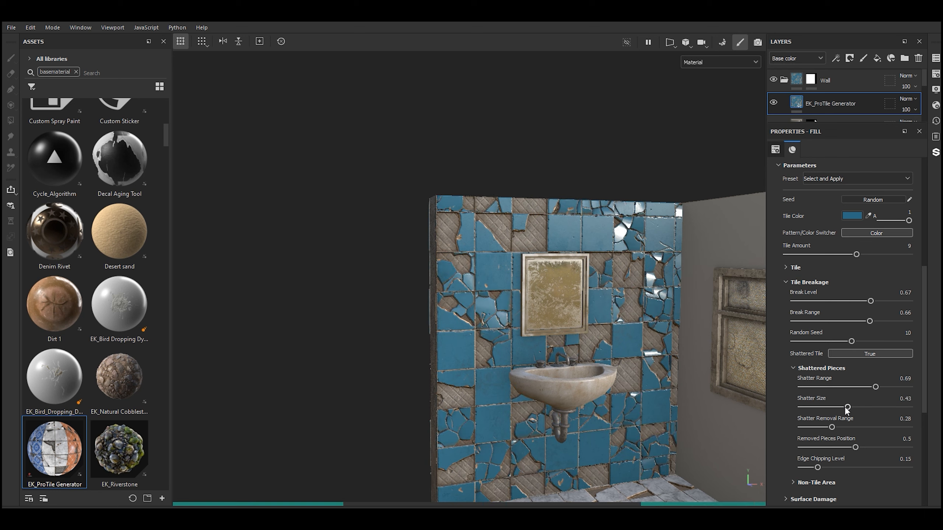
pyautogui.click(831, 406)
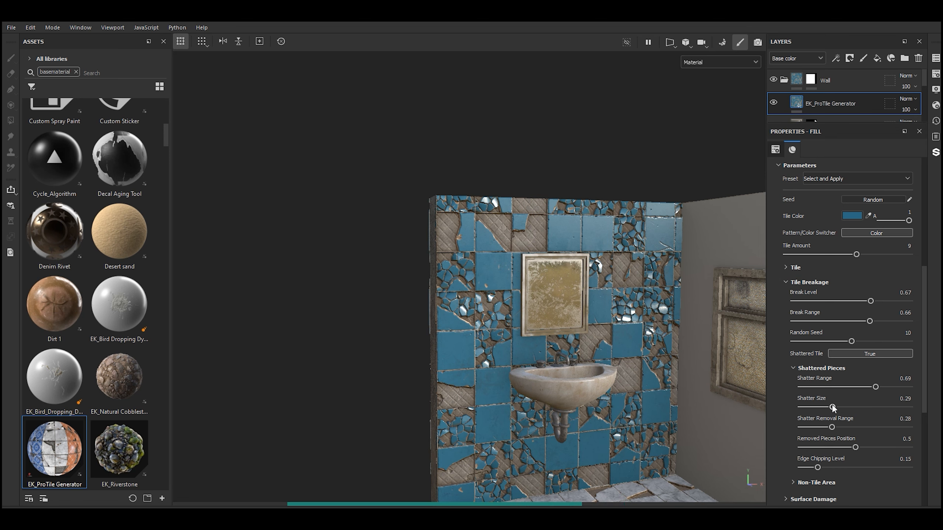
pyautogui.click(897, 408)
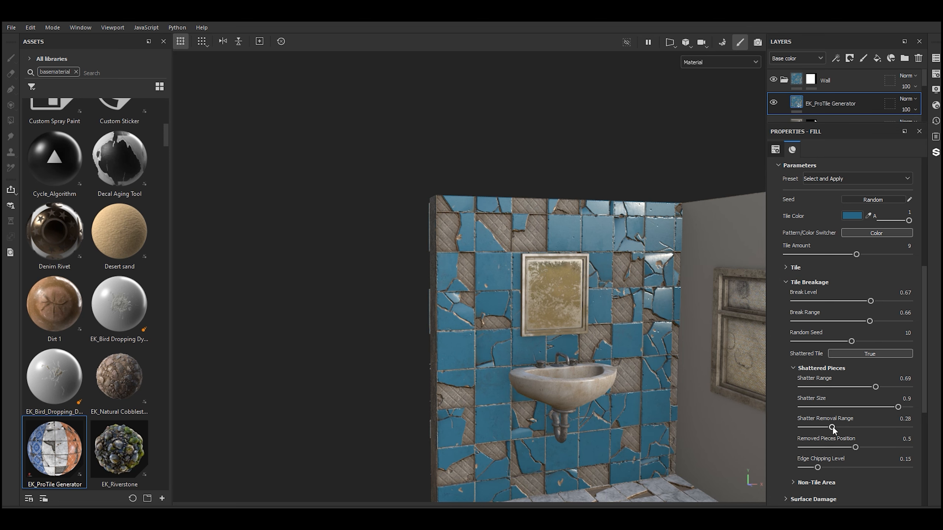
# Step: Set the Removed Pieces Position to 0.95 and, after testing 0.03 and 0.18, the Shatter Removal Range to 0.48
pyautogui.click(807, 427)
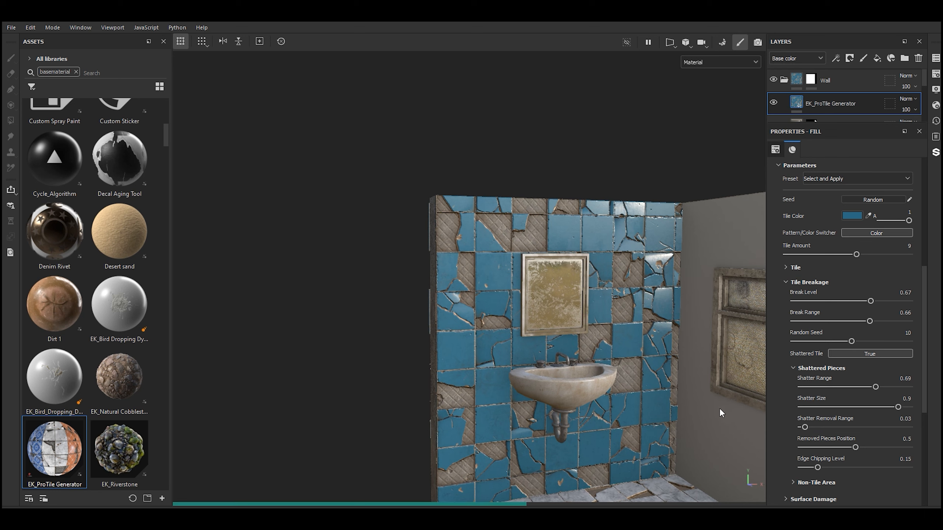
pyautogui.click(819, 427)
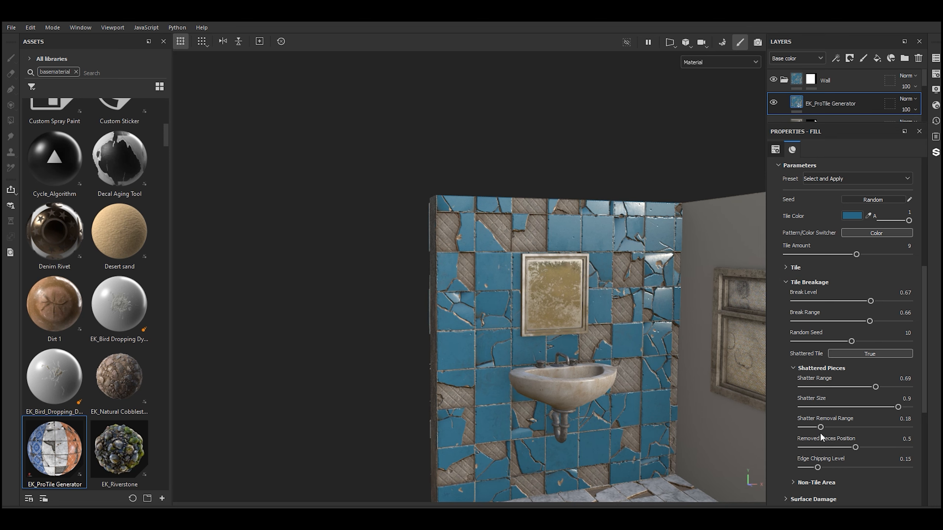
pyautogui.click(896, 448)
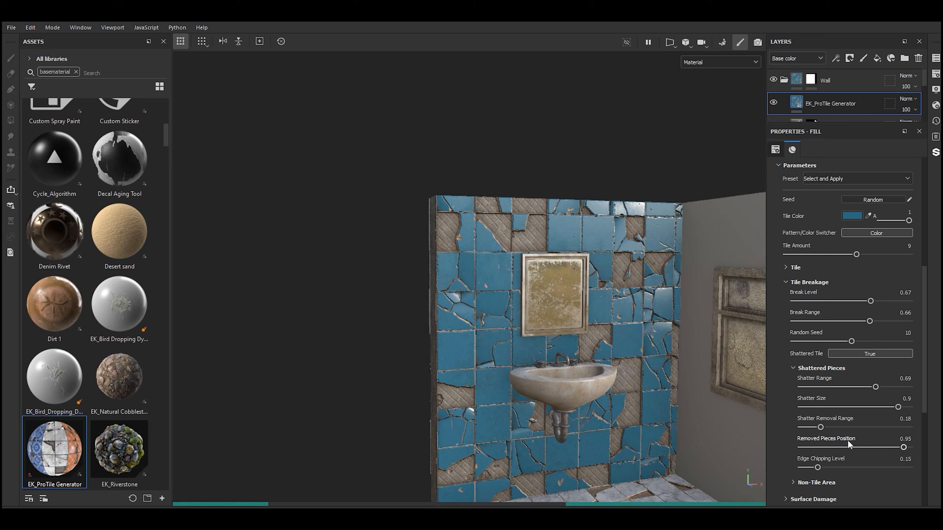
pyautogui.click(850, 427)
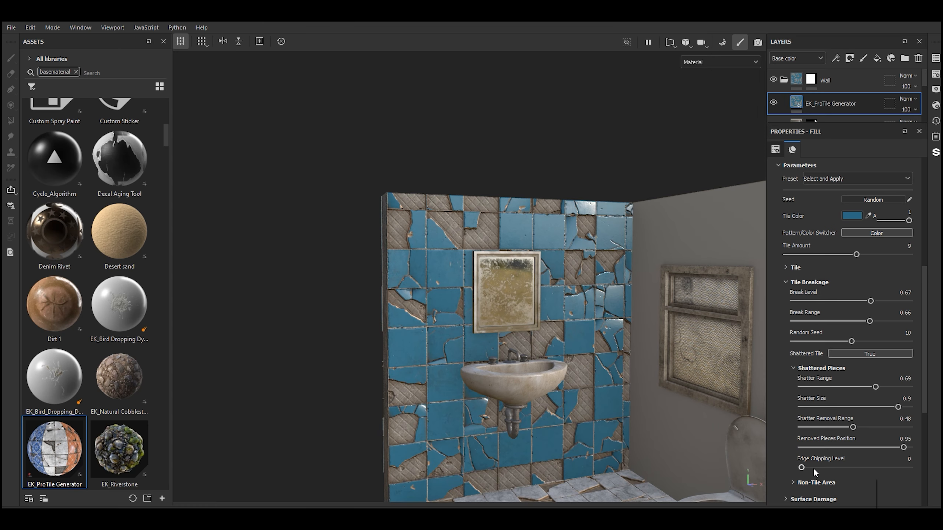
# Step: Test the shattered pieces' Edge Chipping Level at 1 on a close-up of the wall, then set it to 0
pyautogui.scroll(6, 465, 442)
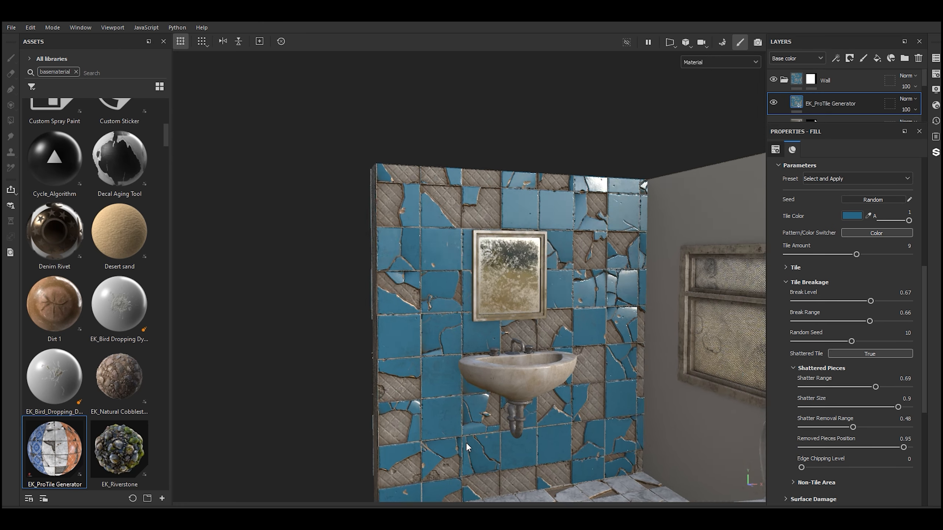
pyautogui.scroll(5, 465, 440)
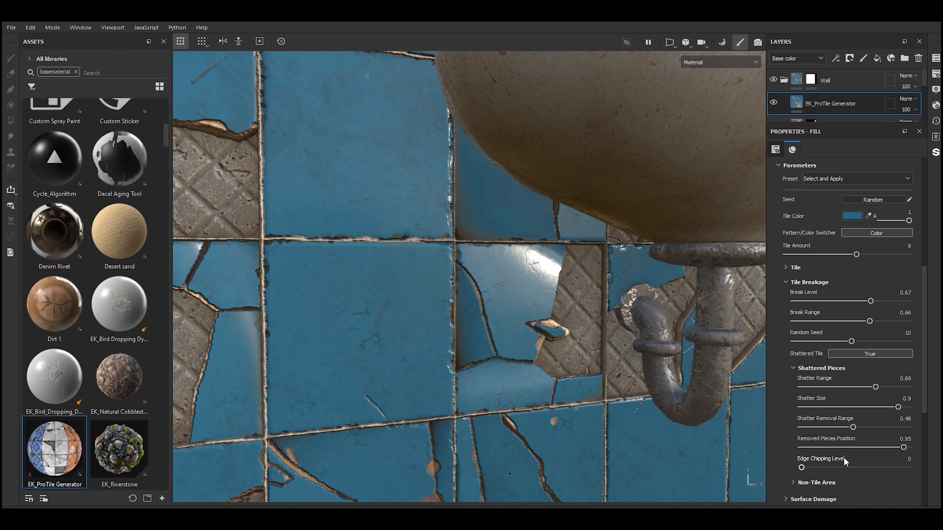
pyautogui.moveTo(849, 468); pyautogui.dragTo(940, 469)
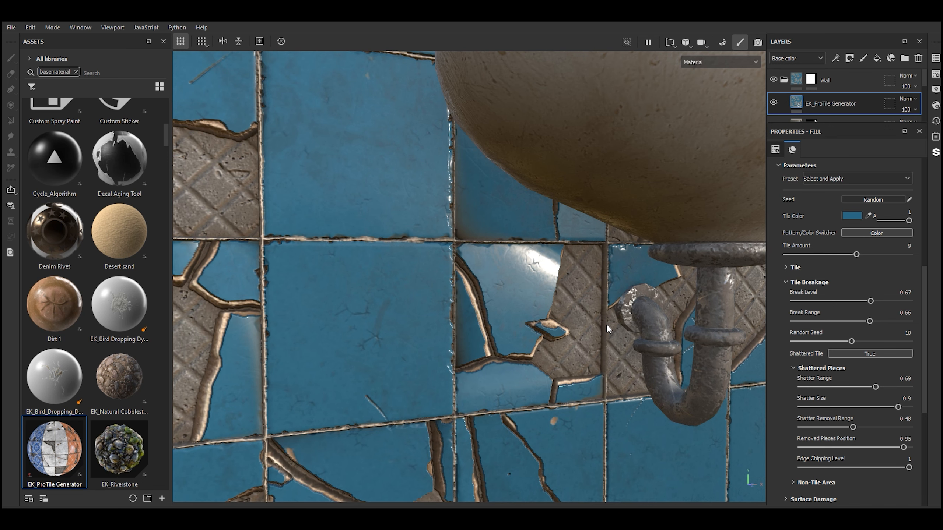
pyautogui.scroll(-8, 586, 326)
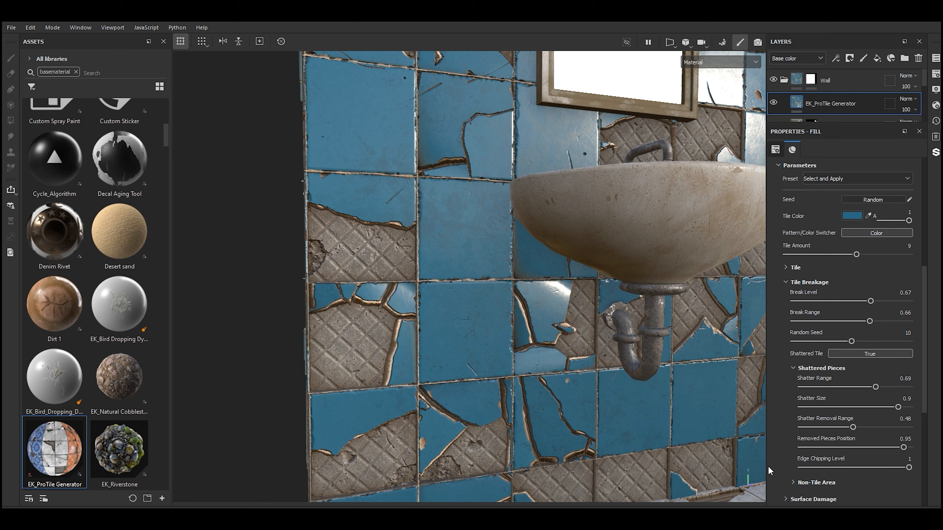
pyautogui.click(801, 468)
pyautogui.scroll(-6, 482, 346)
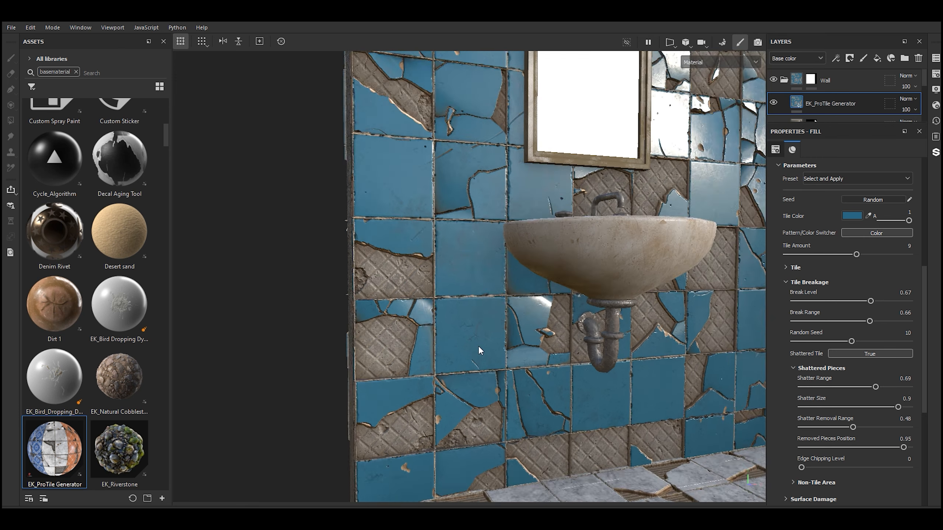
pyautogui.scroll(-2, 464, 340)
pyautogui.keyDown('alt'); pyautogui.moveTo(466, 340); pyautogui.dragTo(559, 370); pyautogui.keyUp('alt')
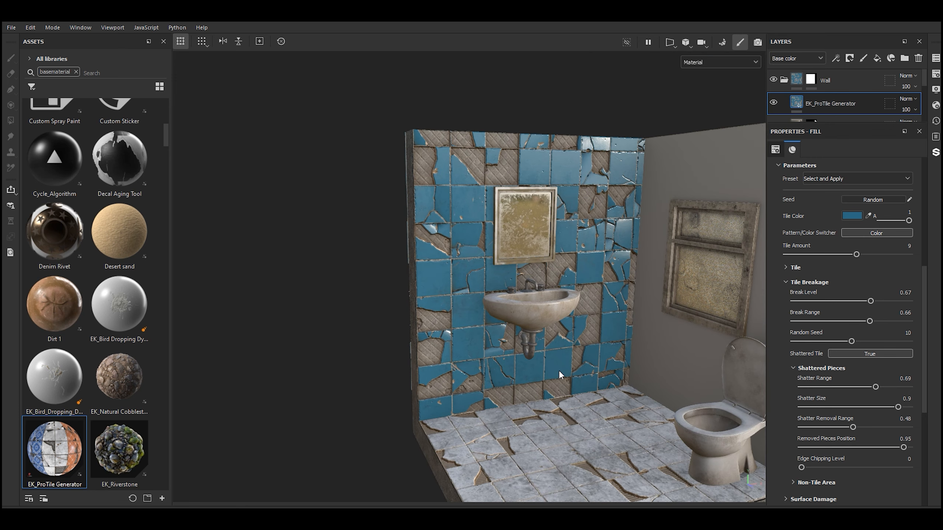
# Step: Lower the Break Level to 0.28 and, under Non-Tile Area, set the Tile Reduction Threshold to 1 and the Random Seed to 8
pyautogui.scroll(-3, 810, 394)
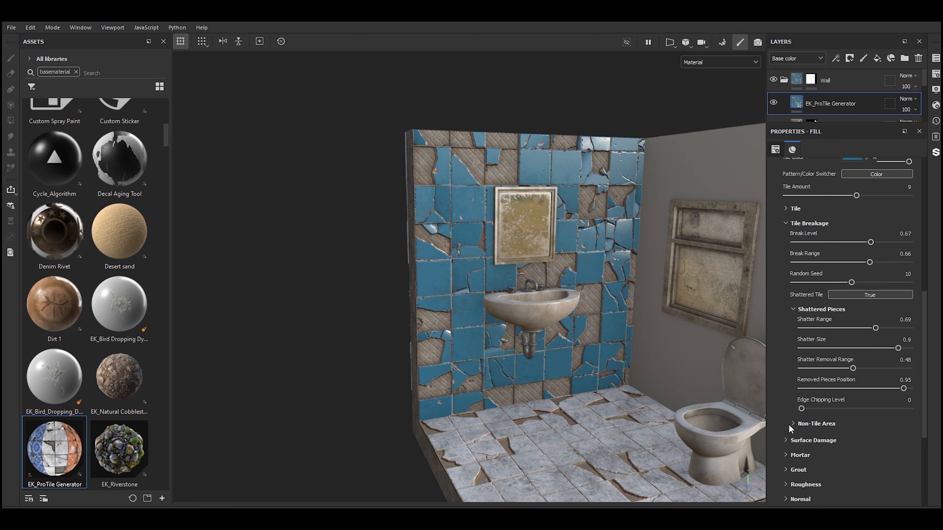
pyautogui.click(794, 424)
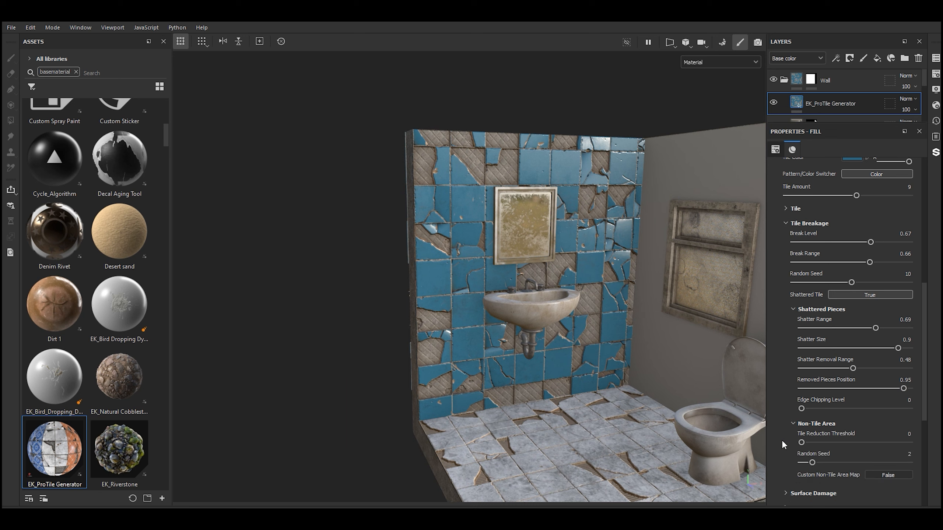
pyautogui.click(847, 242)
pyautogui.moveTo(829, 242); pyautogui.dragTo(827, 245)
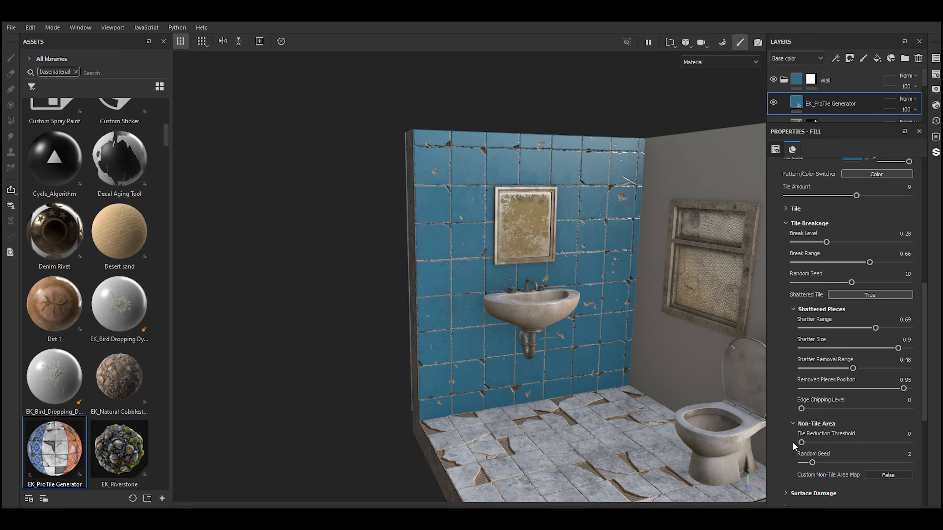
pyautogui.moveTo(801, 442); pyautogui.dragTo(922, 445)
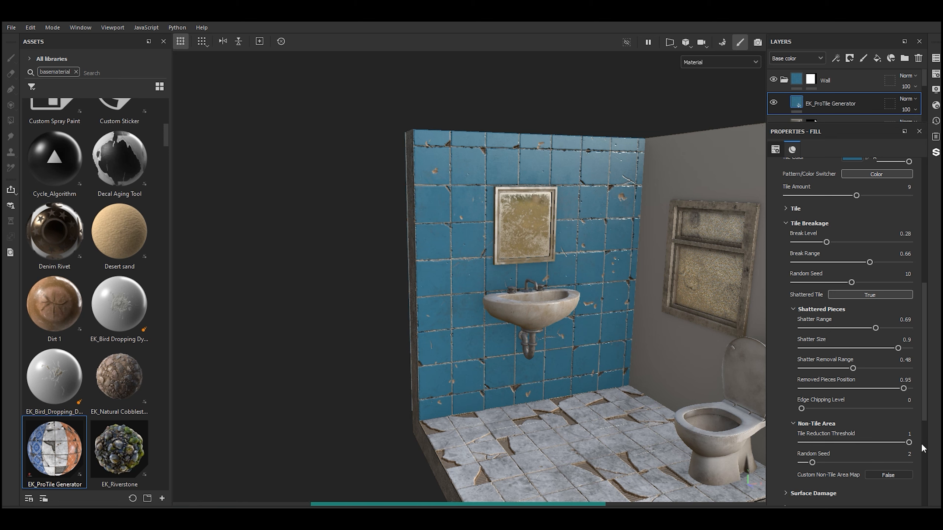
pyautogui.click(844, 462)
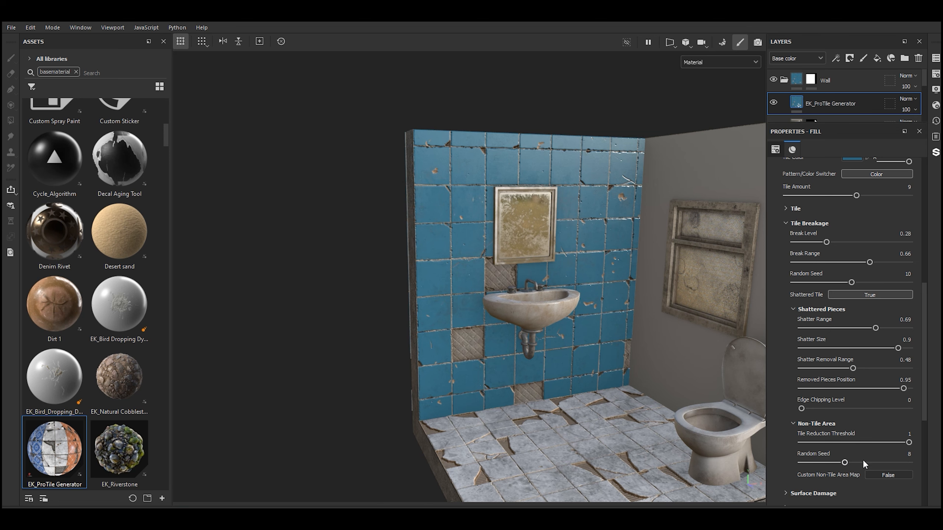
# Step: Turn on the Custom Non-Tile Area Map option for the tile material
pyautogui.click(869, 473)
pyautogui.scroll(-5, 797, 444)
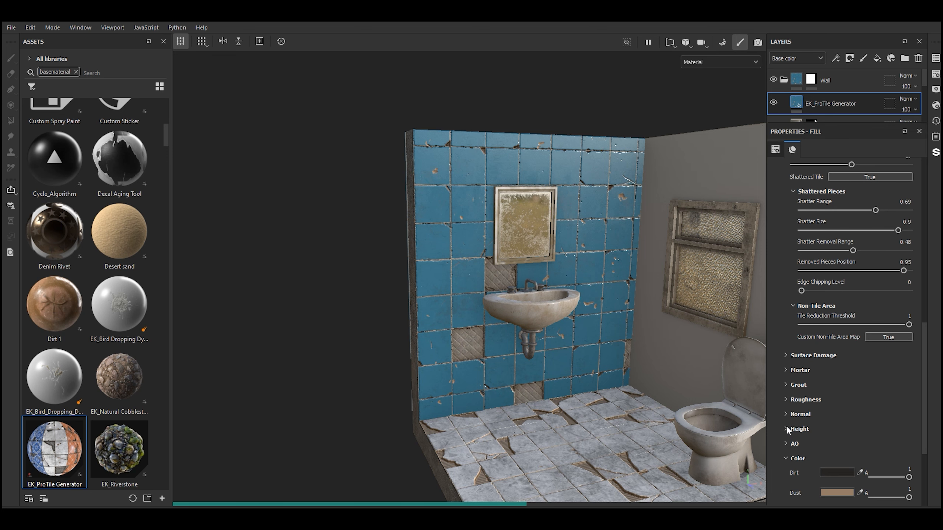
pyautogui.scroll(-1, 783, 427)
pyautogui.scroll(-4, 778, 429)
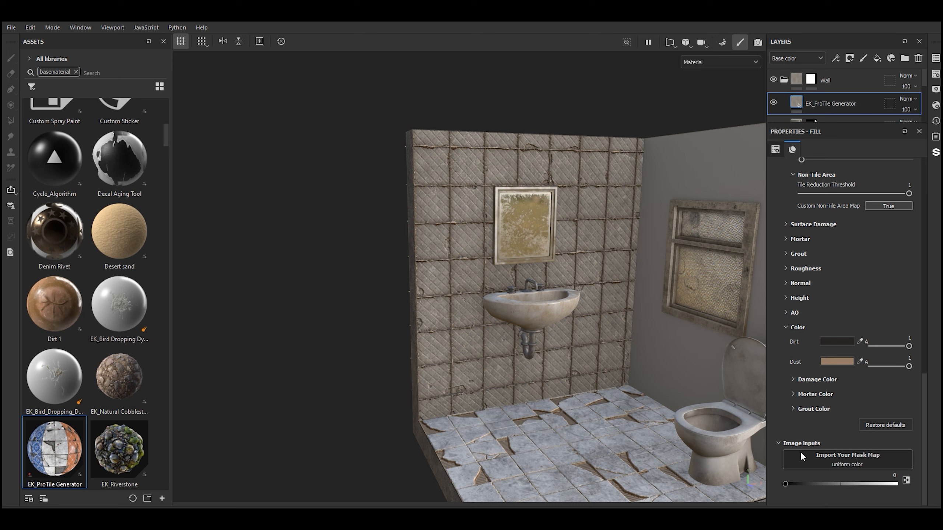
# Step: Search the resources for "checker" and assign the Checker 1 texture as the material's imported mask map
pyautogui.click(799, 451)
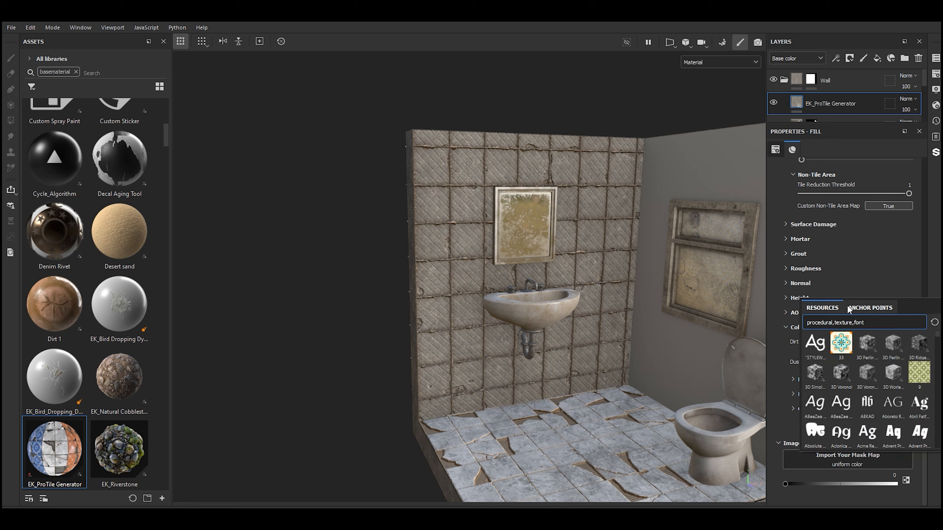
pyautogui.press('BackSpace')
pyautogui.press('BackSpace')
pyautogui.press('BackSpace')
pyautogui.press('BackSpace')
pyautogui.write('check')
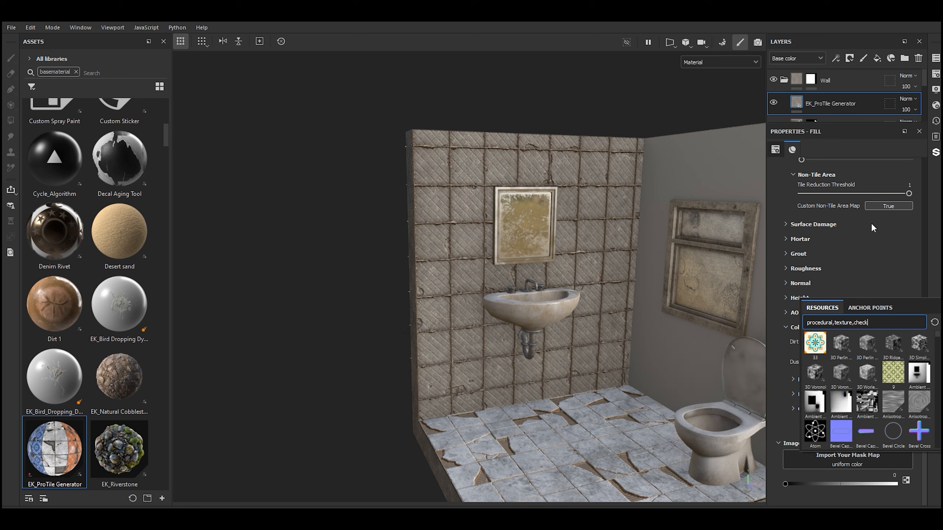
pyautogui.scroll(-3, 857, 362)
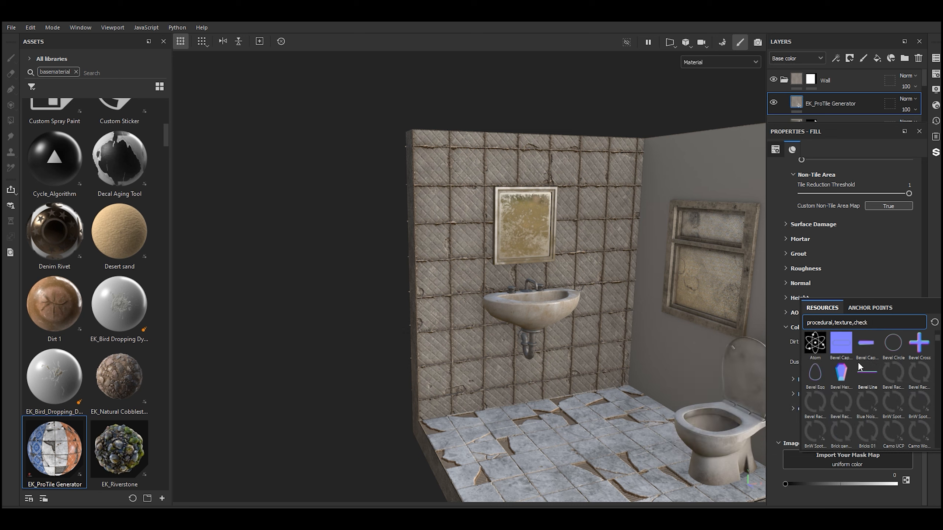
pyautogui.write('er')
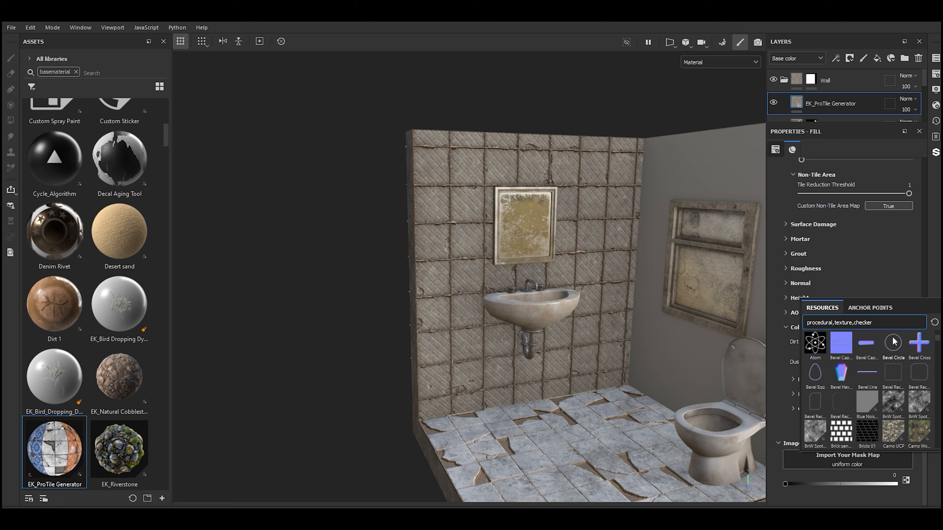
pyautogui.scroll(3, 891, 345)
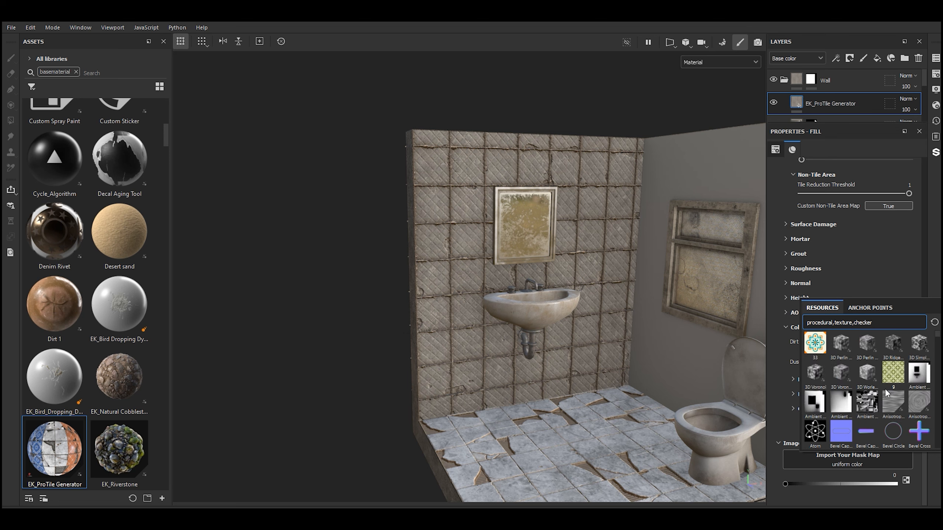
pyautogui.click(917, 378)
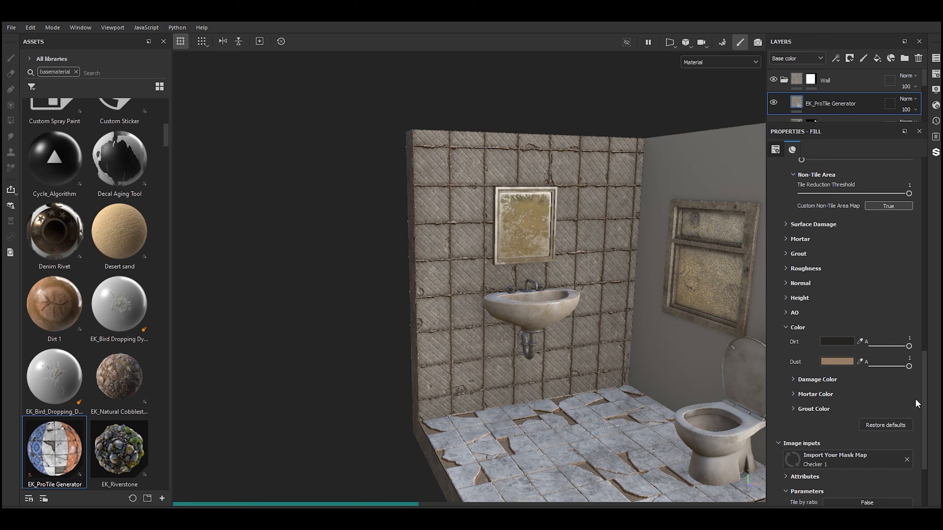
# Step: Under Grout, set the Grout Aging to 0.93 and, after testing 0.12, the Height Offset to 0.26
pyautogui.scroll(-2, 915, 398)
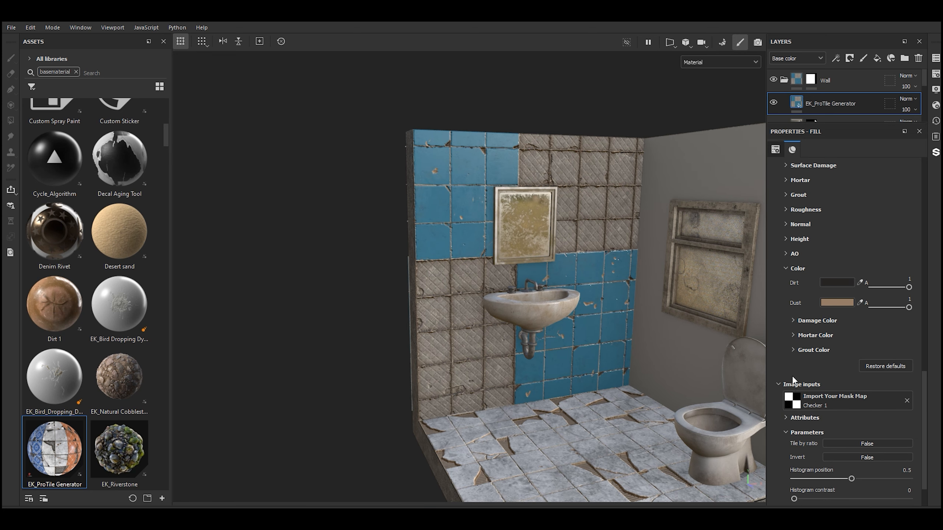
pyautogui.scroll(1, 784, 376)
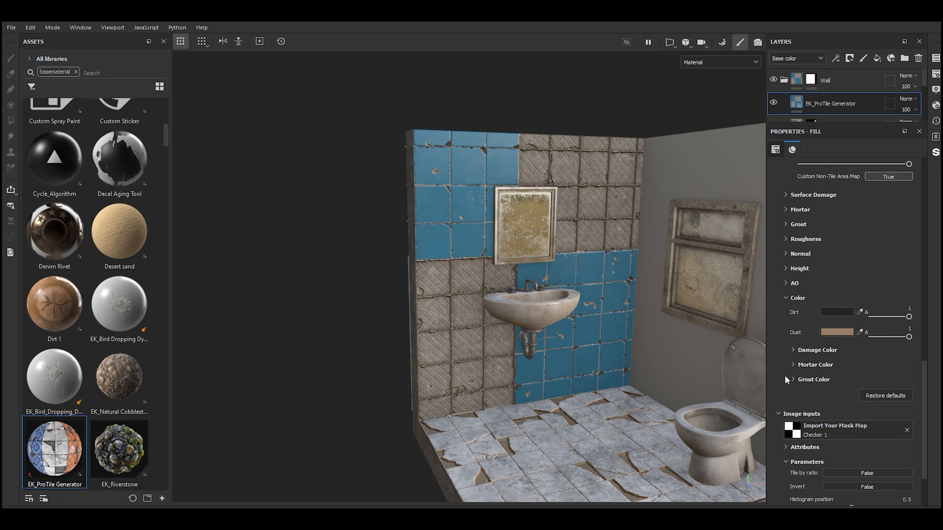
pyautogui.click(794, 379)
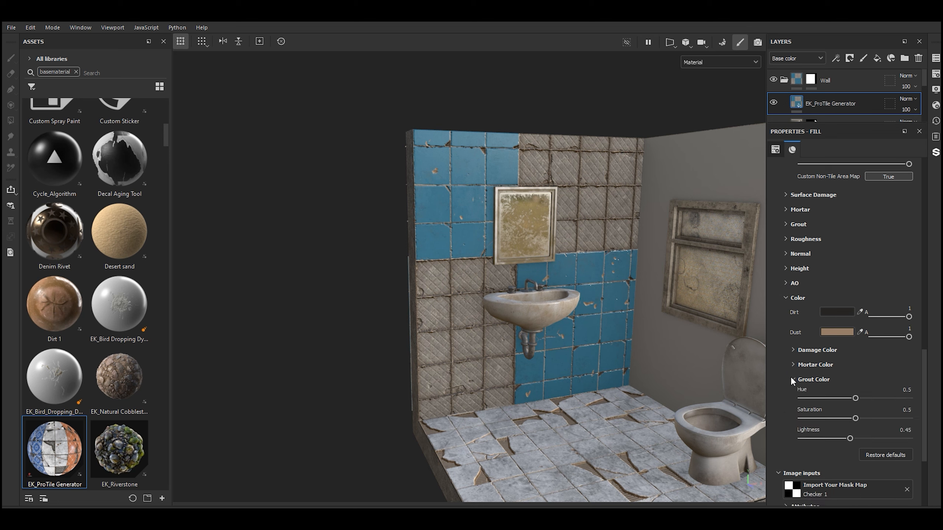
pyautogui.click(791, 378)
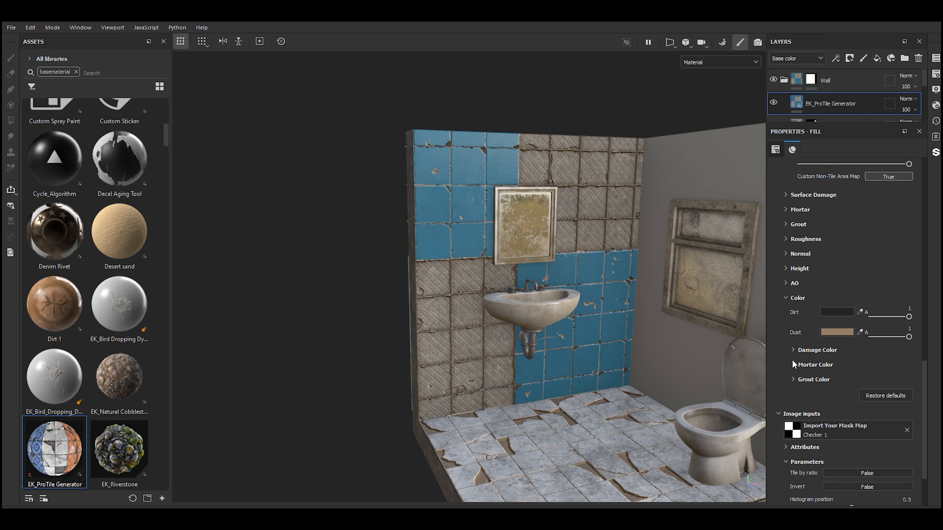
pyautogui.click(786, 298)
pyautogui.click(786, 232)
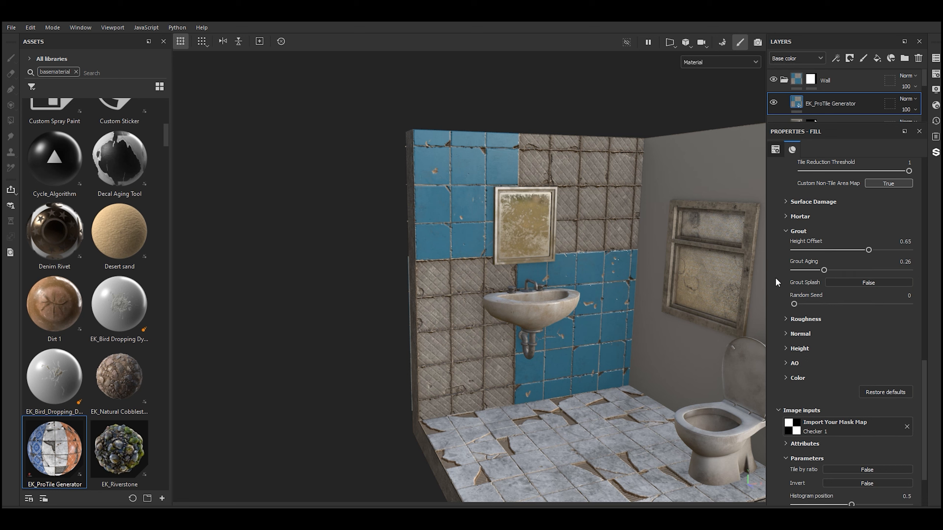
pyautogui.moveTo(869, 250); pyautogui.dragTo(807, 256)
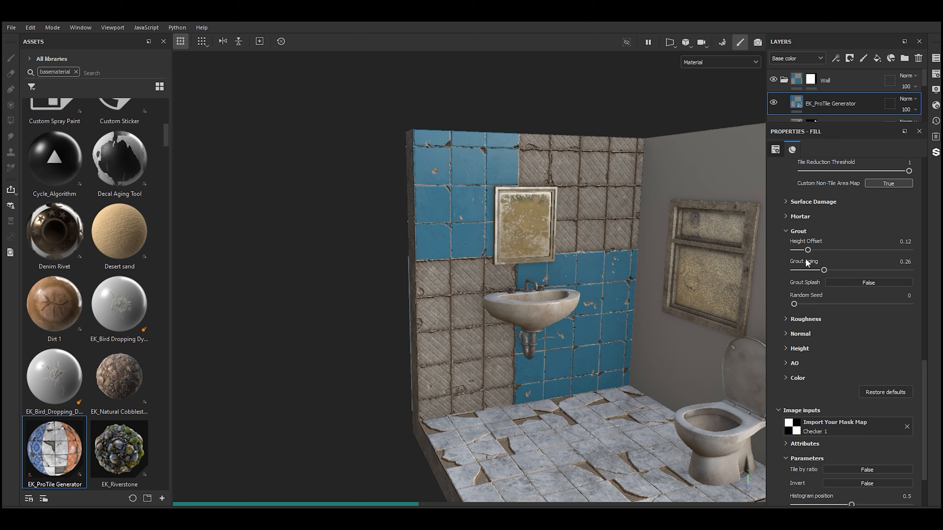
pyautogui.click(899, 271)
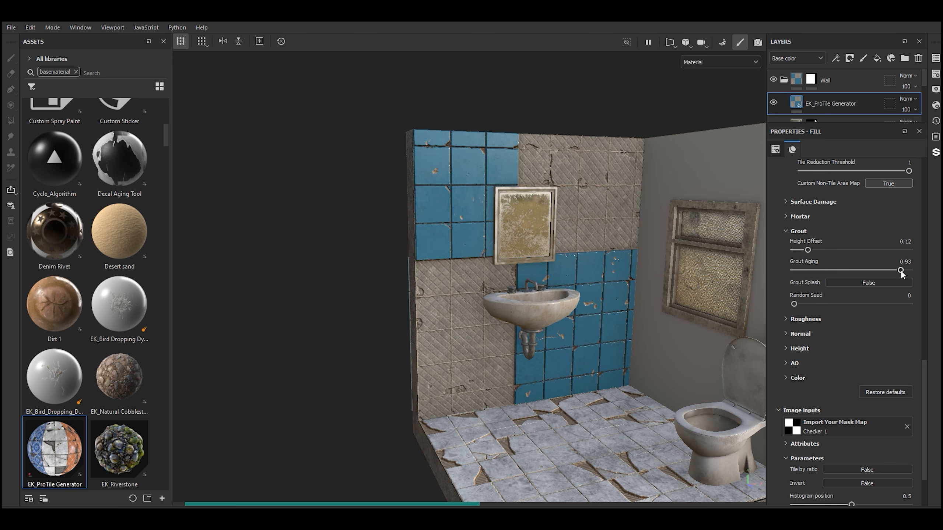
pyautogui.click(824, 251)
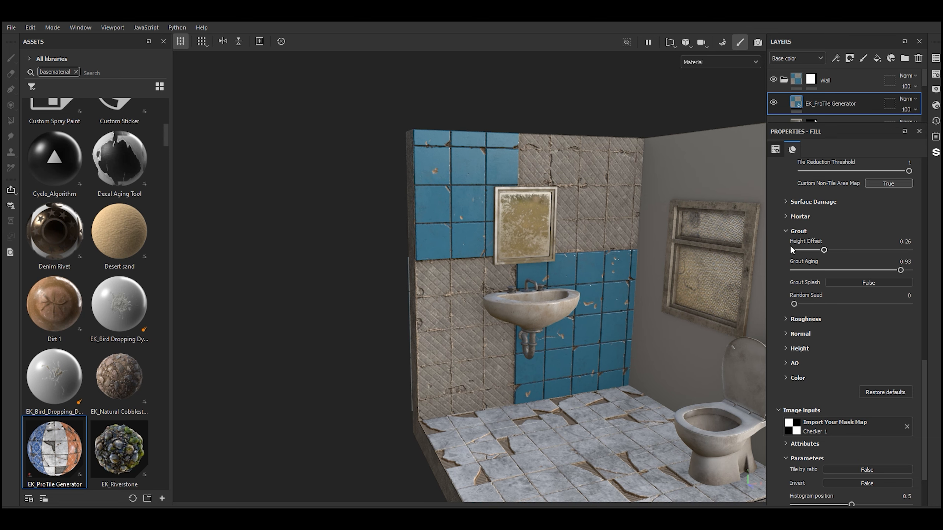
# Step: Under Mortar, test the Mortar Pattern at 2 on a closer view of the wall, then set it to 1
pyautogui.click(784, 216)
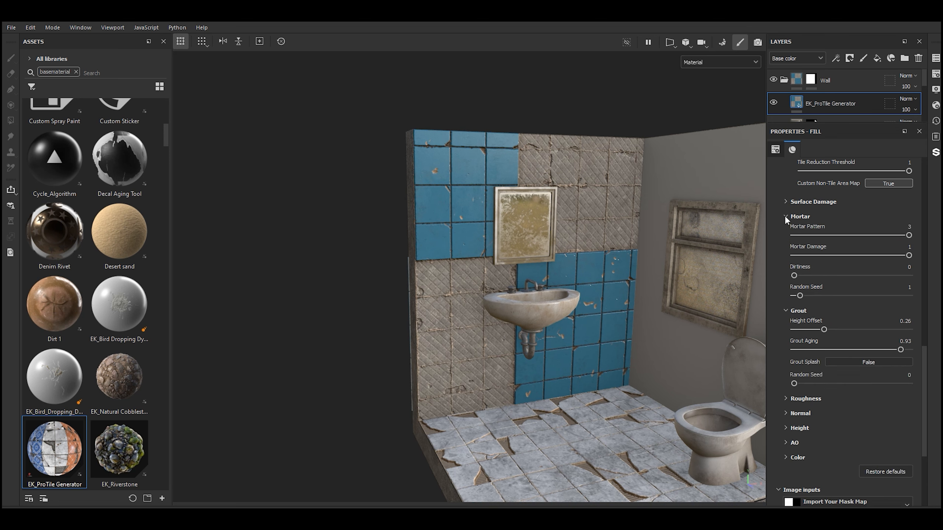
pyautogui.click(865, 235)
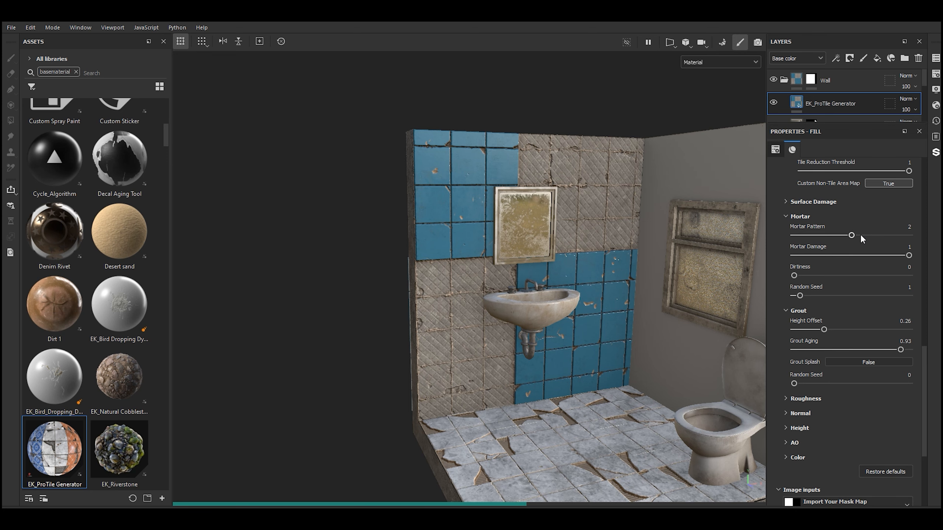
pyautogui.scroll(5, 586, 178)
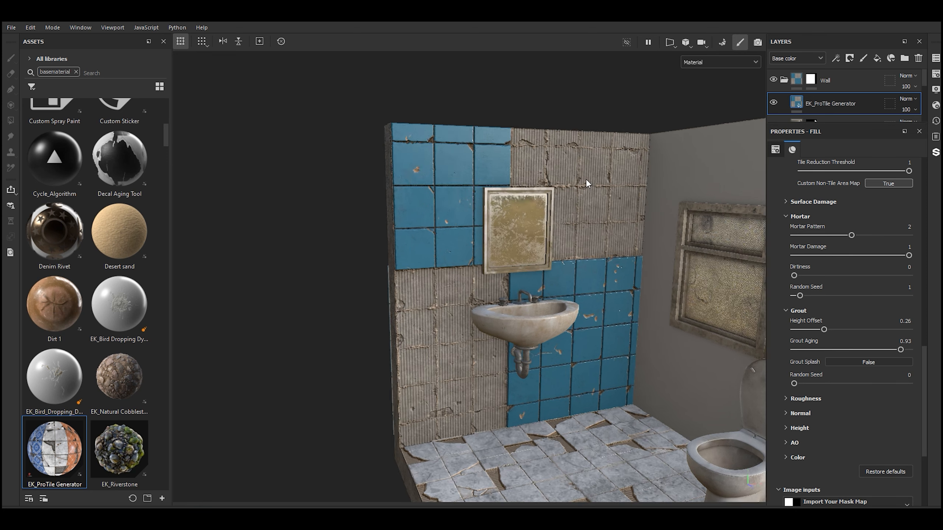
pyautogui.click(813, 235)
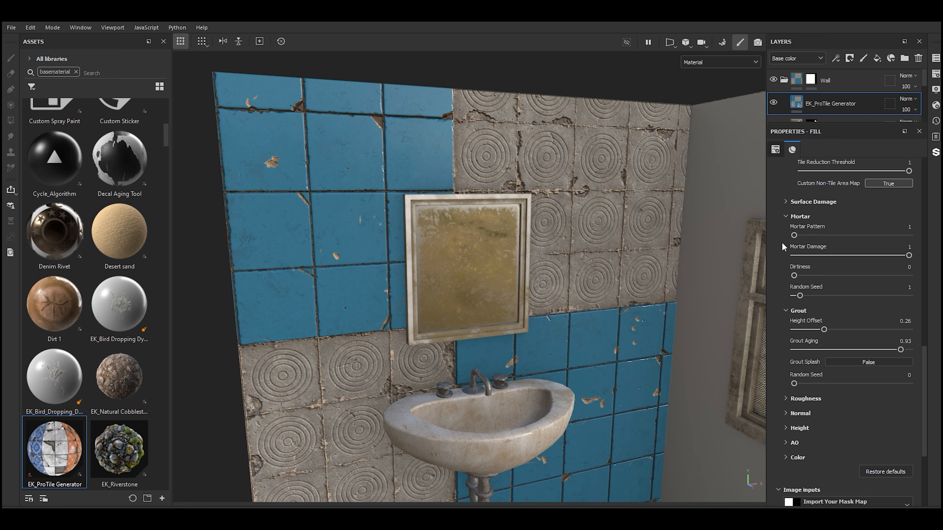
pyautogui.scroll(-4, 668, 231)
pyautogui.scroll(-1, 667, 230)
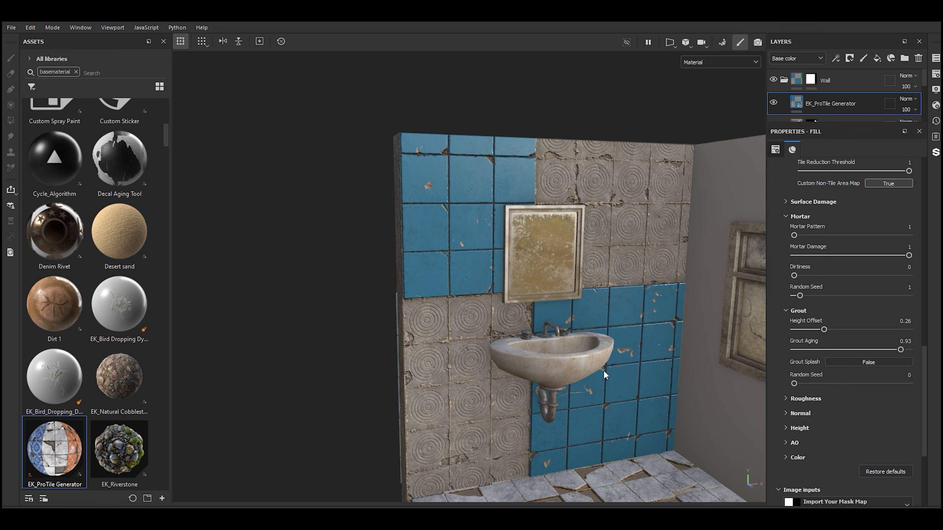
# Step: Set the Tile Amount to 9 and change the Tile Color to light gray B4B4B4
pyautogui.doubleClick(909, 313)
pyautogui.write('9')
pyautogui.press('Return')
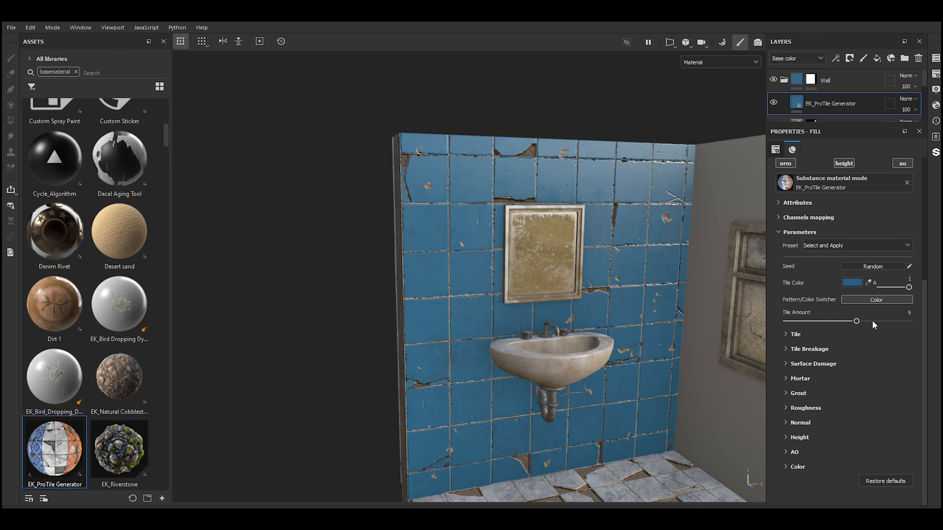
pyautogui.click(851, 283)
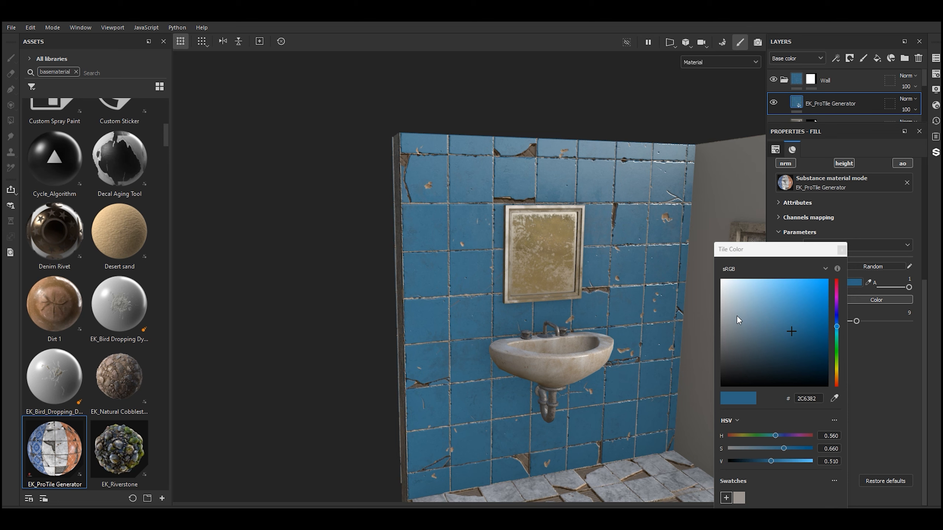
pyautogui.moveTo(724, 308); pyautogui.dragTo(714, 308)
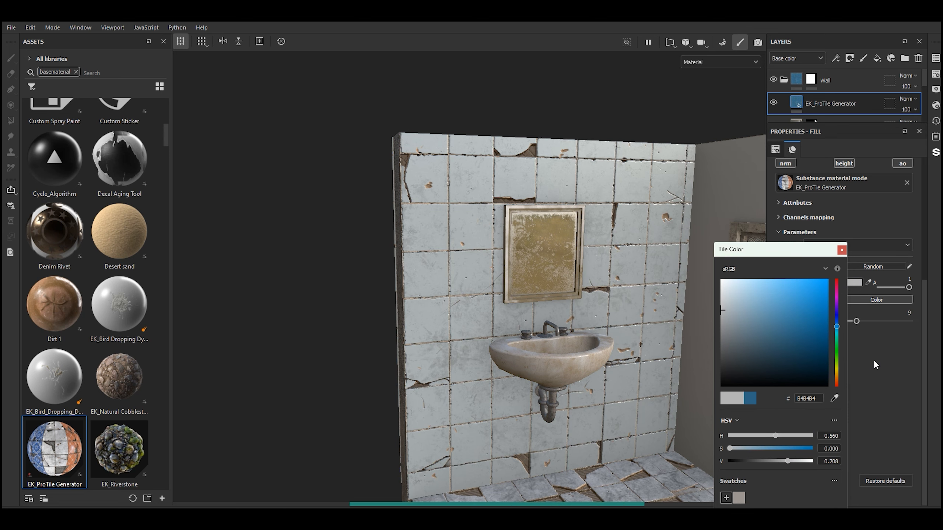
pyautogui.click(841, 250)
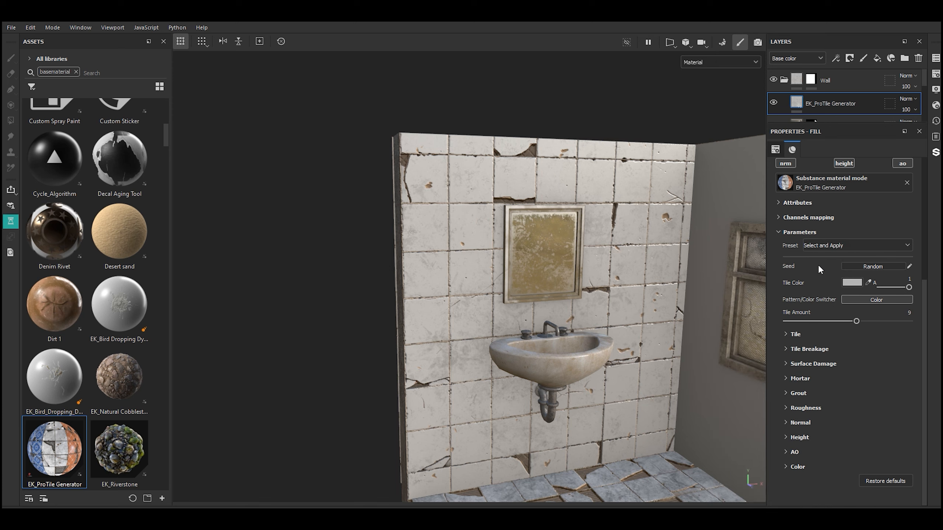
# Step: Under Surface Damage, set the Surface Scarring to 0 while viewing the tiles up close, and save the project
pyautogui.scroll(8, 662, 232)
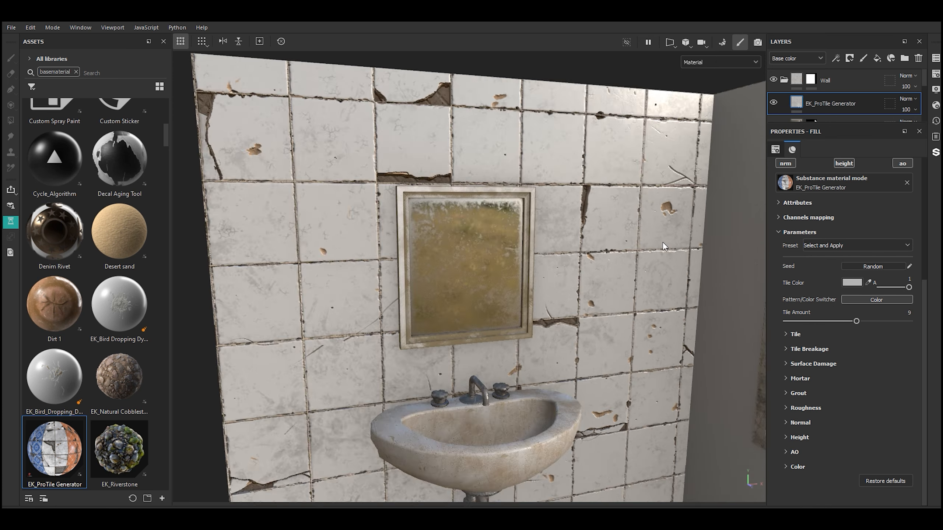
pyautogui.scroll(4, 674, 197)
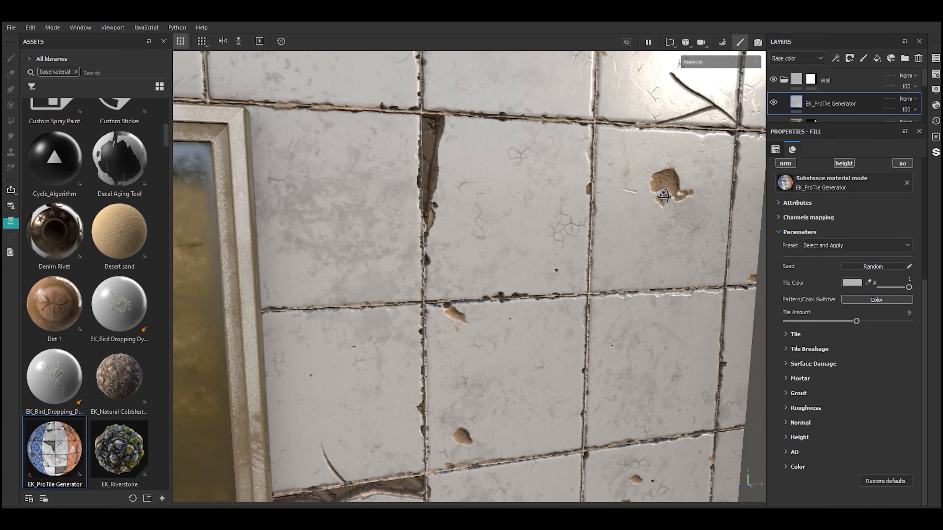
pyautogui.click(785, 364)
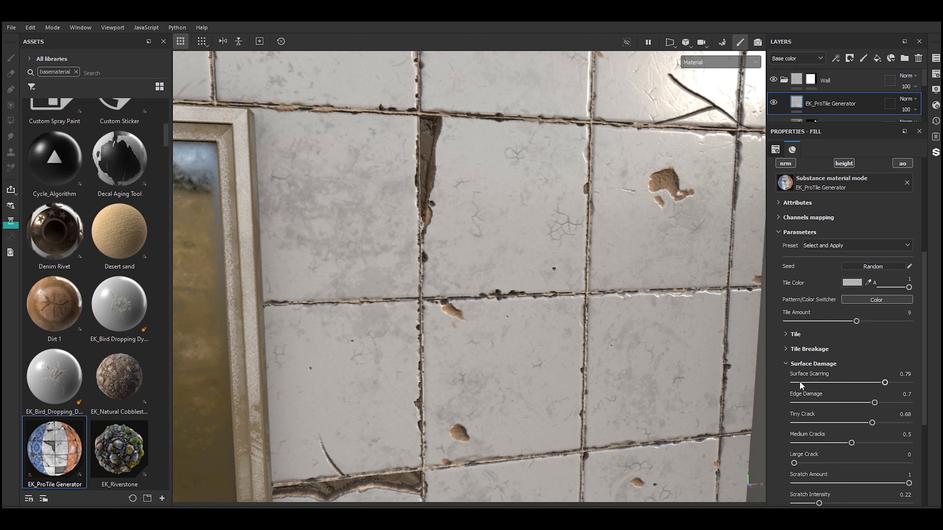
pyautogui.click(788, 382)
pyautogui.scroll(-3, 665, 301)
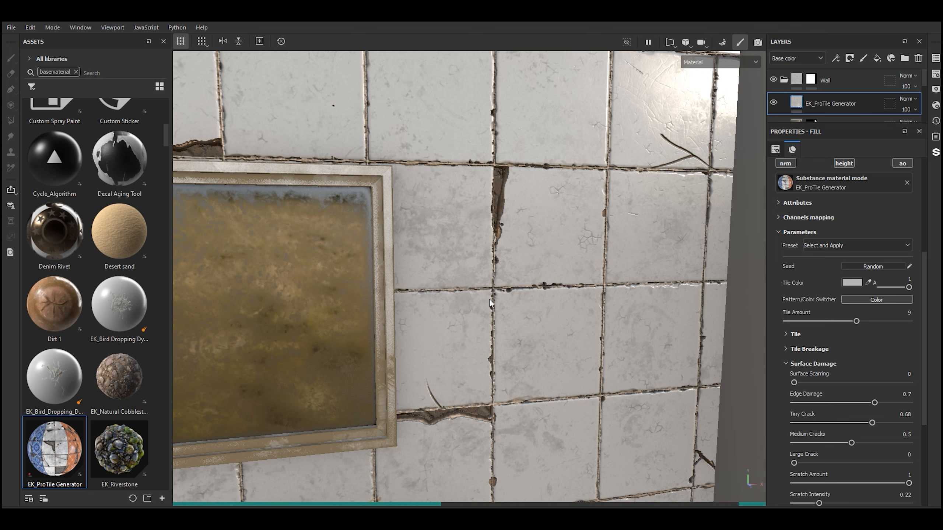
pyautogui.hotkey('ctrl', 's')
# Step: Set the Edge Damage, Tiny Crack and Medium Cracks values to 0 under Surface Damage
pyautogui.click(774, 402)
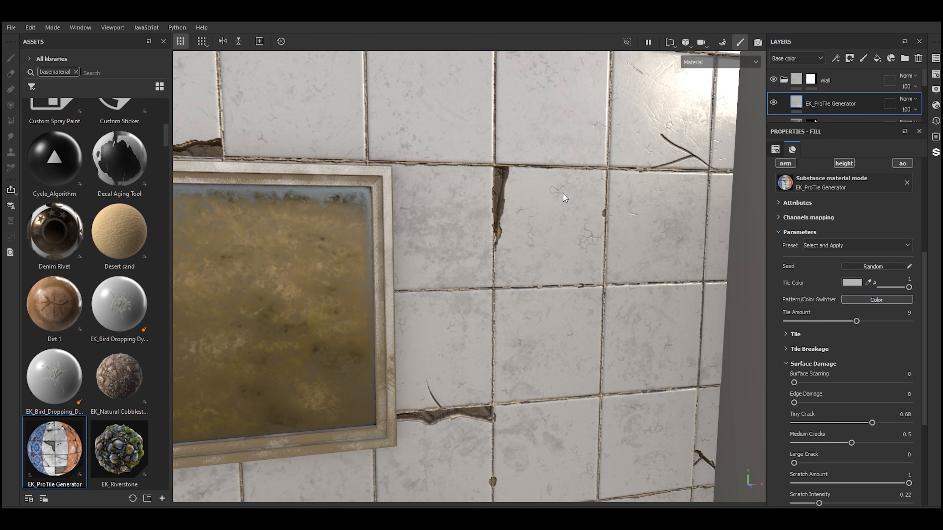
pyautogui.moveTo(813, 424); pyautogui.dragTo(786, 422)
pyautogui.moveTo(800, 443); pyautogui.dragTo(762, 434)
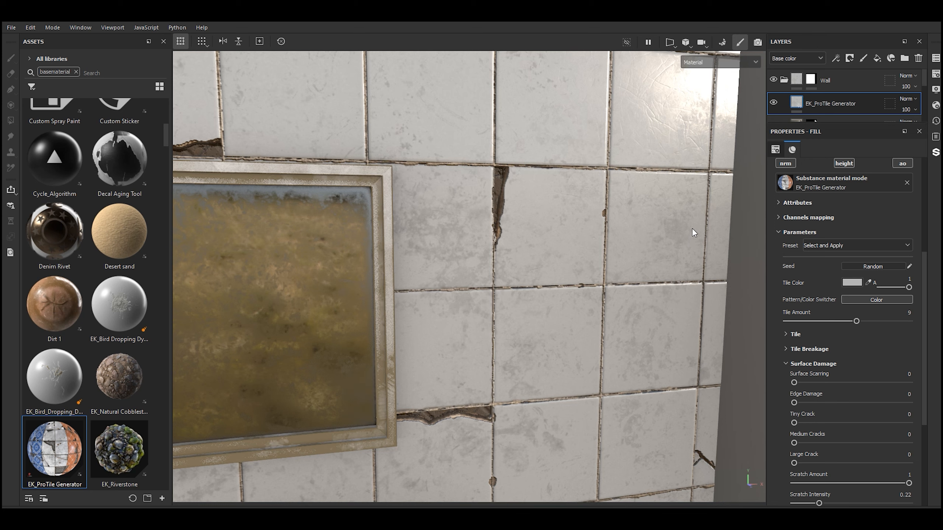
# Step: Test the Large Crack value at 0.35 on the whole wall, then raise it to 0.47
pyautogui.scroll(-1, 780, 336)
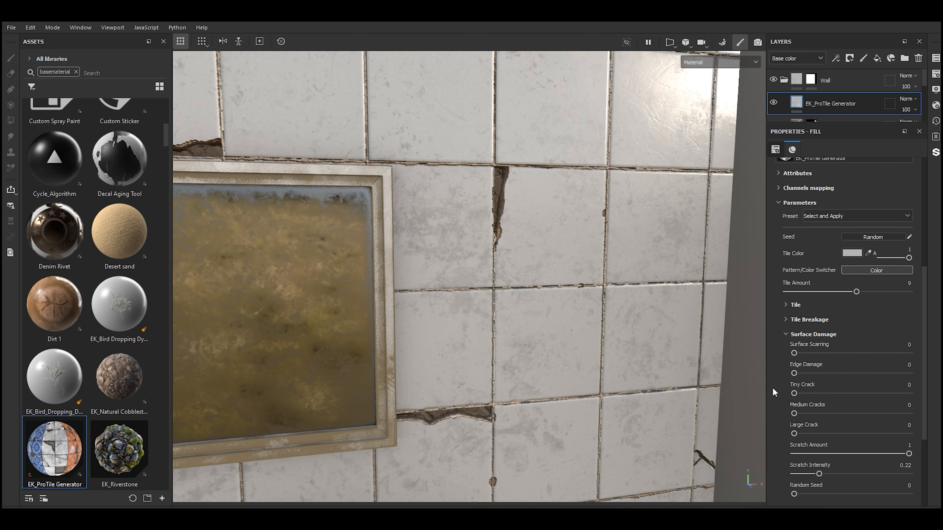
pyautogui.scroll(-6, 661, 266)
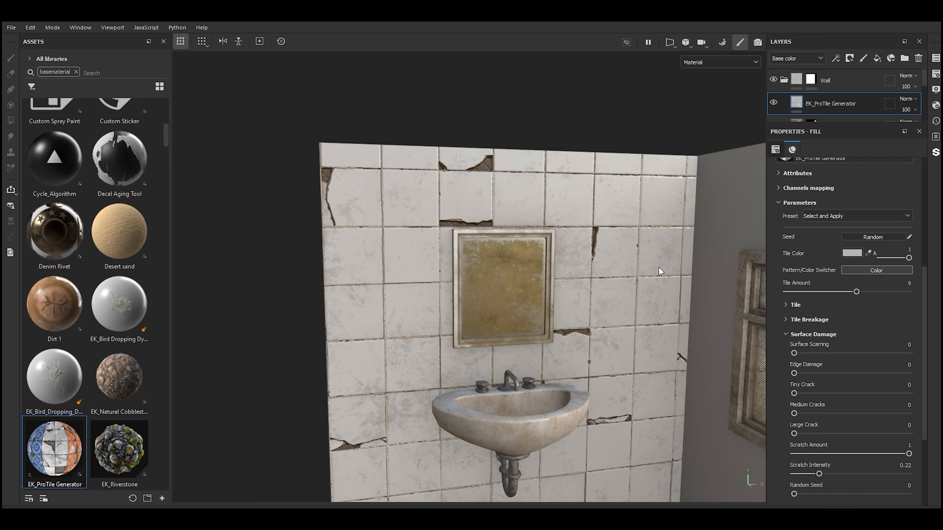
pyautogui.click(833, 434)
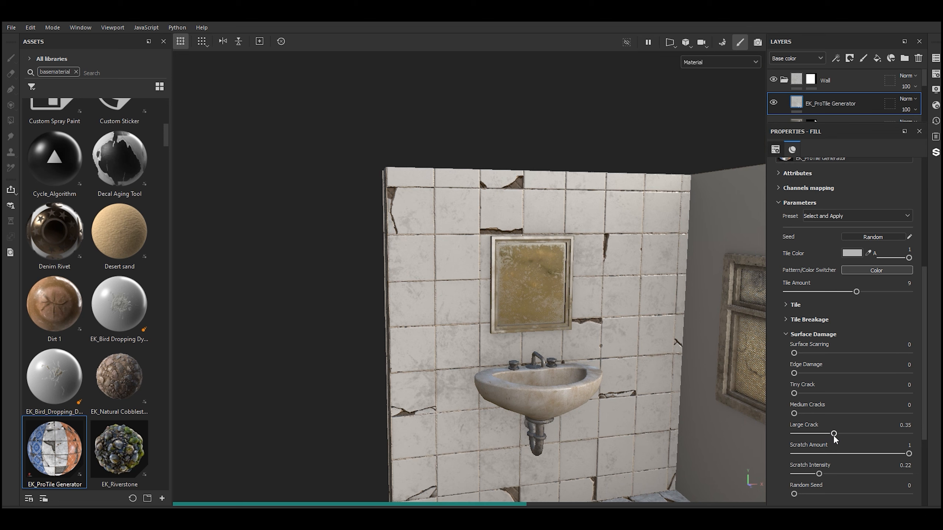
pyautogui.click(847, 434)
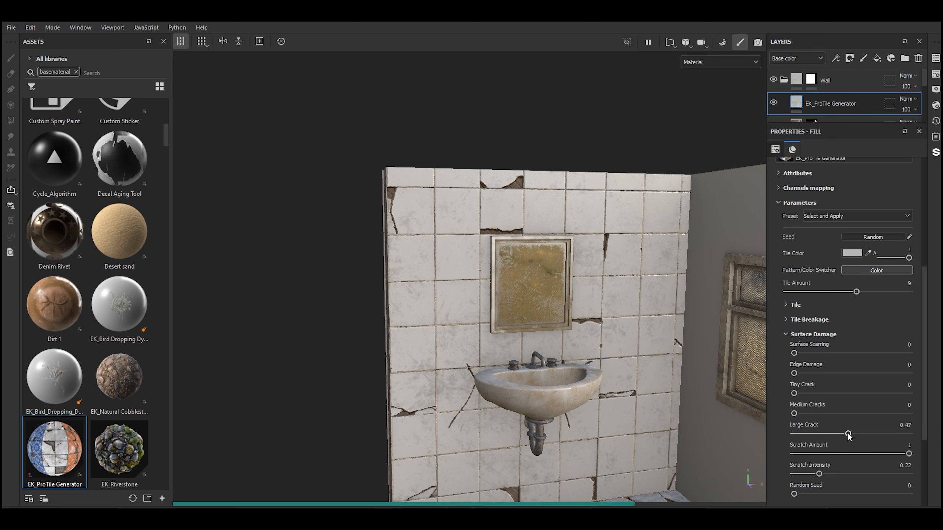
# Step: Under Surface Damage, set Large Crack to 0, Scratch Intensity to 1 and Scratch Amount to 0.18
pyautogui.moveTo(846, 434); pyautogui.dragTo(778, 432)
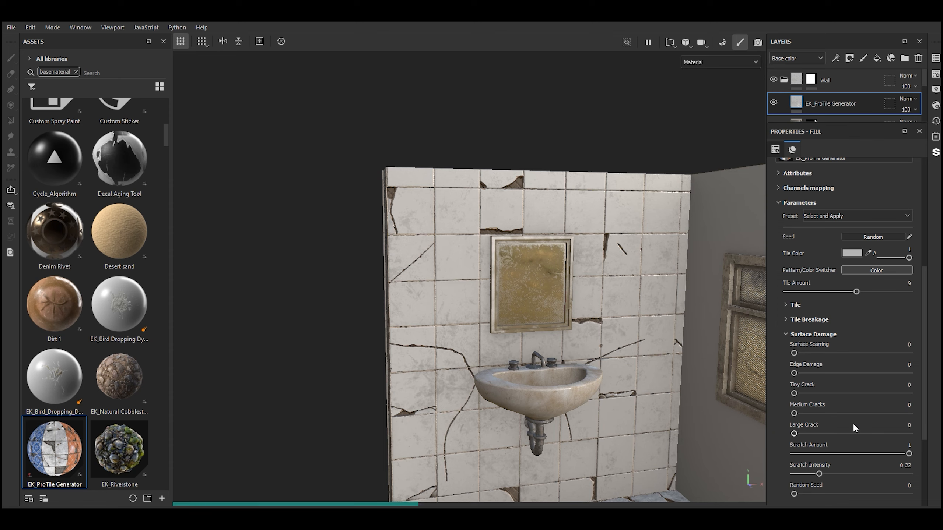
pyautogui.scroll(7, 648, 215)
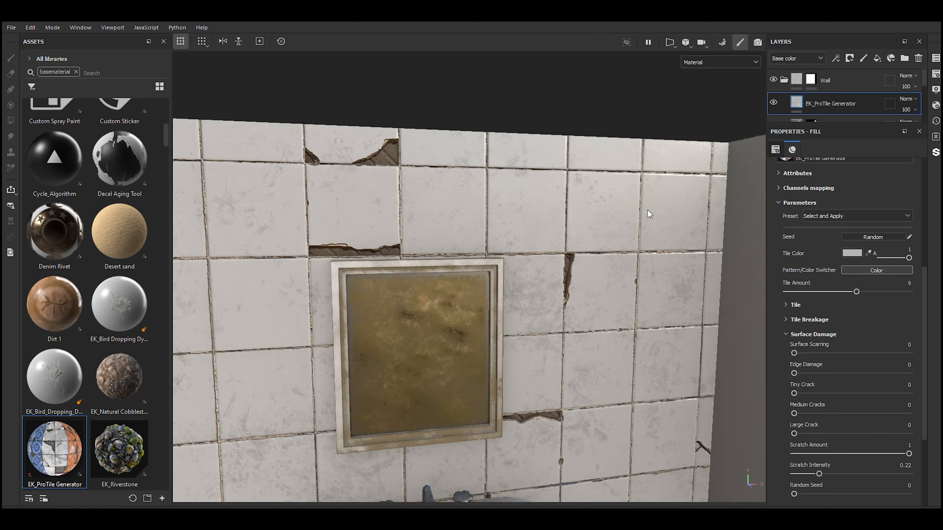
pyautogui.keyDown('alt'); pyautogui.moveTo(647, 208); pyautogui.dragTo(711, 201); pyautogui.keyUp('alt')
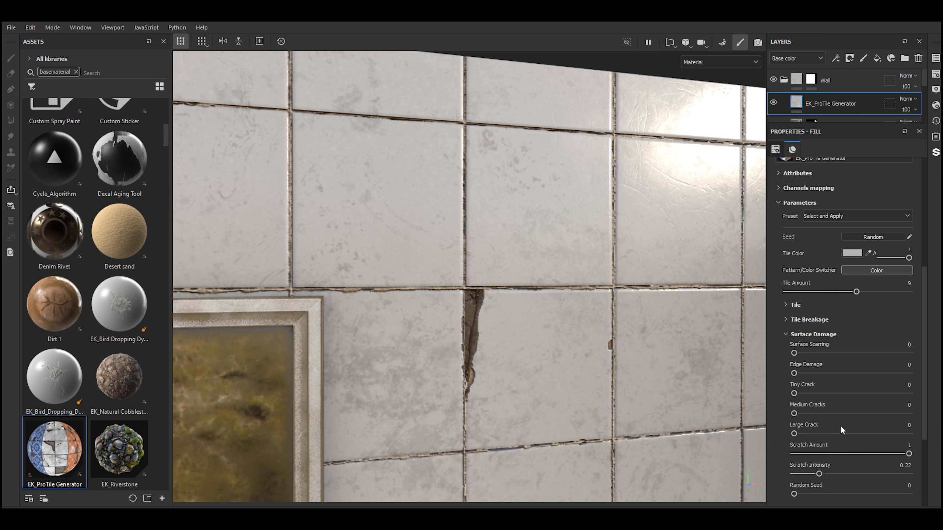
pyautogui.moveTo(819, 474); pyautogui.dragTo(916, 479)
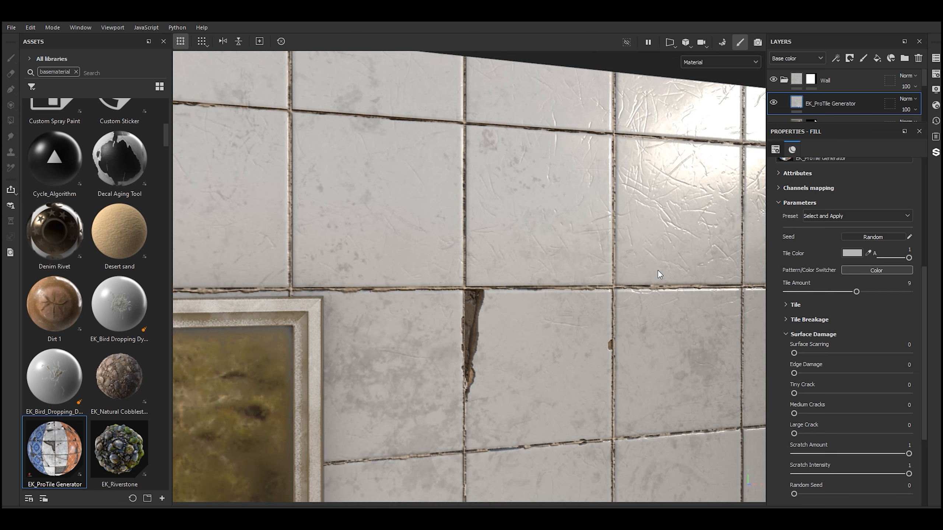
pyautogui.click(815, 453)
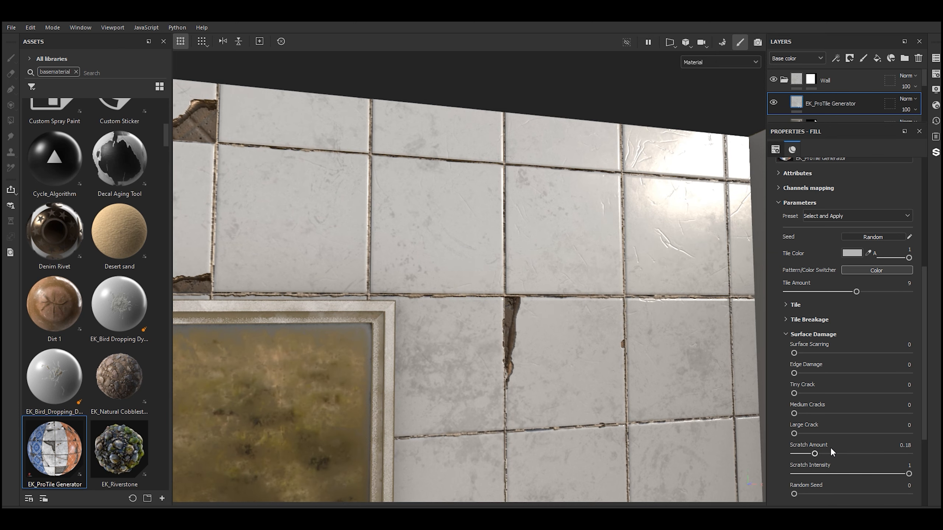
# Step: In the Roughness parameters, set the Roughness Level to 0.1349 and the Roughness Imperfection to 0
pyautogui.scroll(-5, 833, 449)
pyautogui.click(785, 420)
pyautogui.scroll(-3, 783, 416)
pyautogui.click(867, 381)
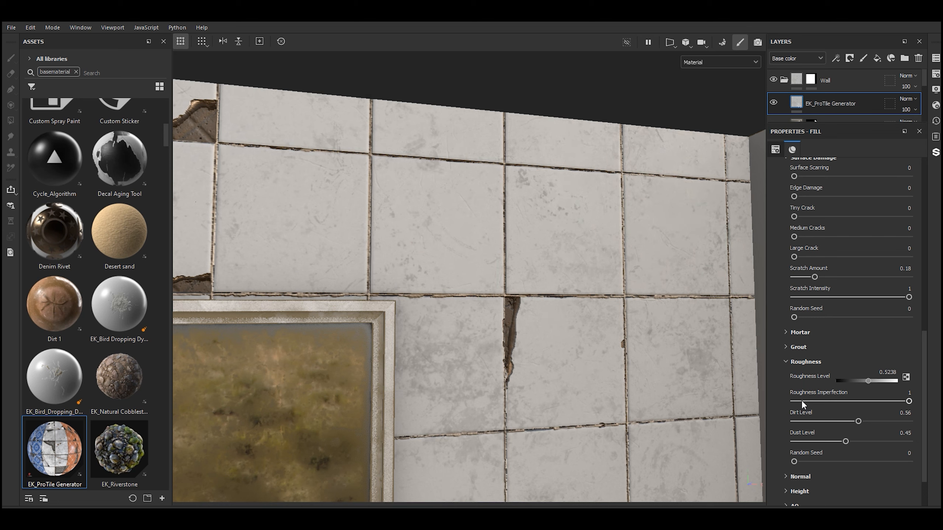
pyautogui.click(843, 380)
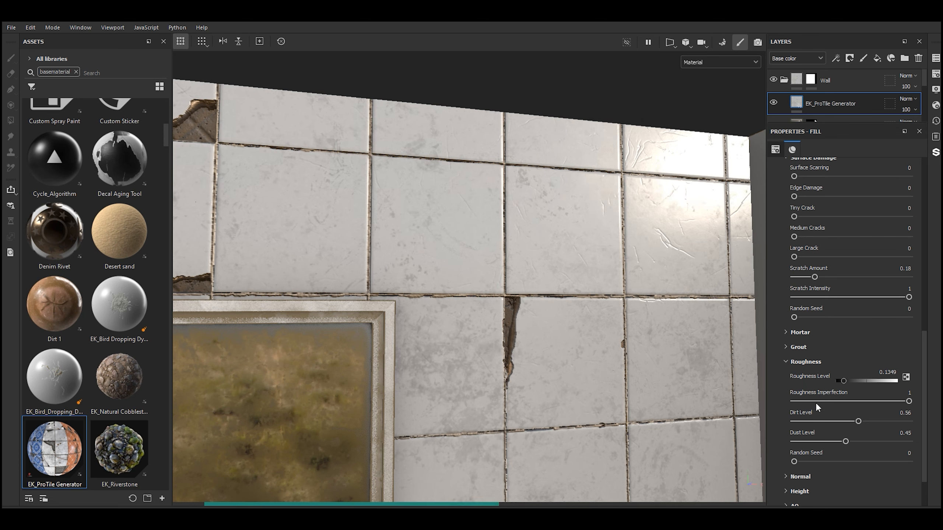
pyautogui.moveTo(815, 402); pyautogui.dragTo(781, 398)
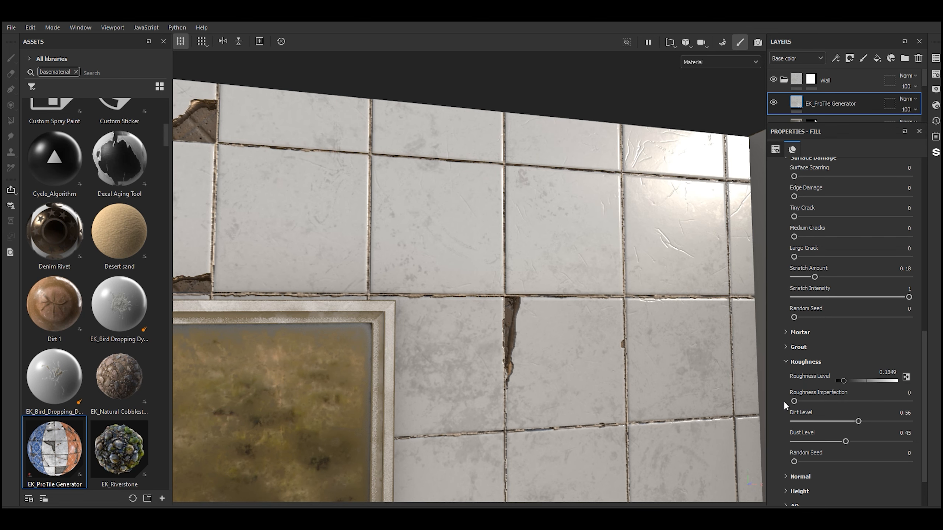
# Step: Set the Dirt Level to 0.53, test the Dust Level at 0.67 and 0.71, and settle it at 0.45
pyautogui.moveTo(858, 421); pyautogui.dragTo(871, 442)
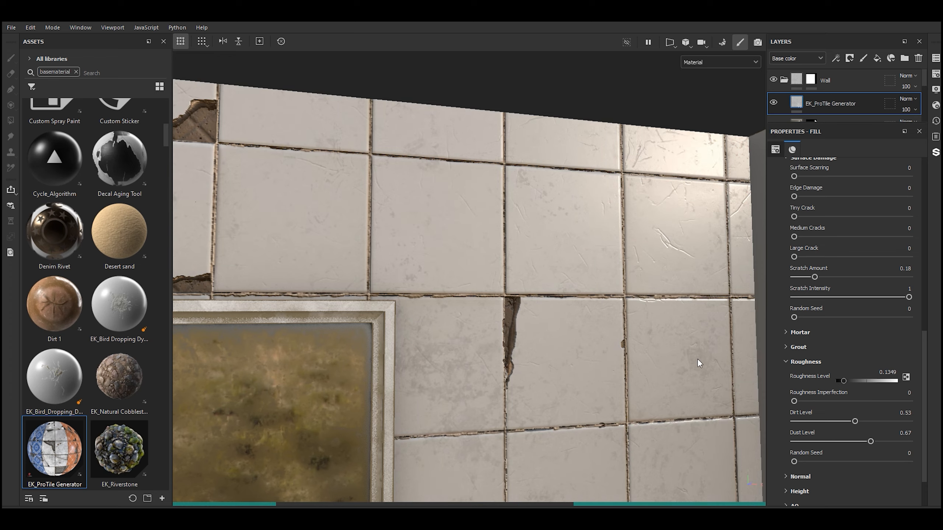
pyautogui.scroll(-3, 653, 312)
pyautogui.press('shift')
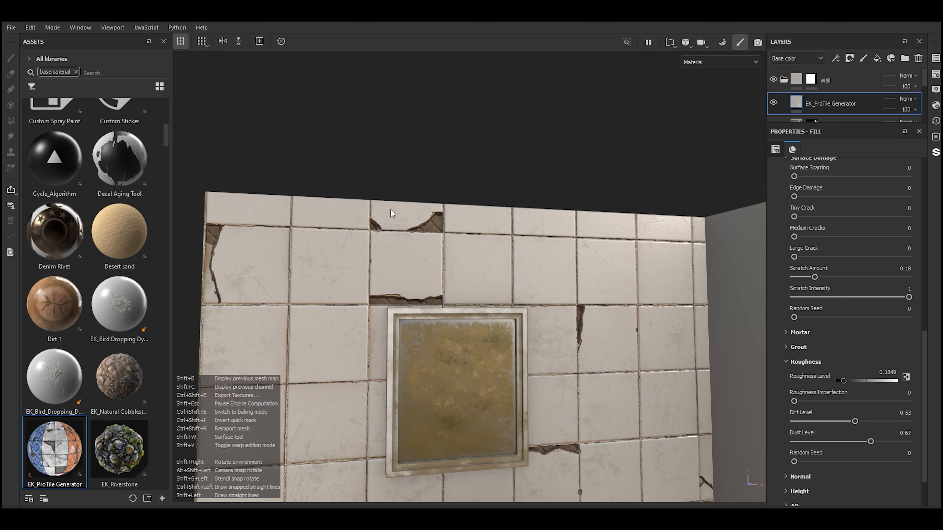
pyautogui.scroll(3, 390, 210)
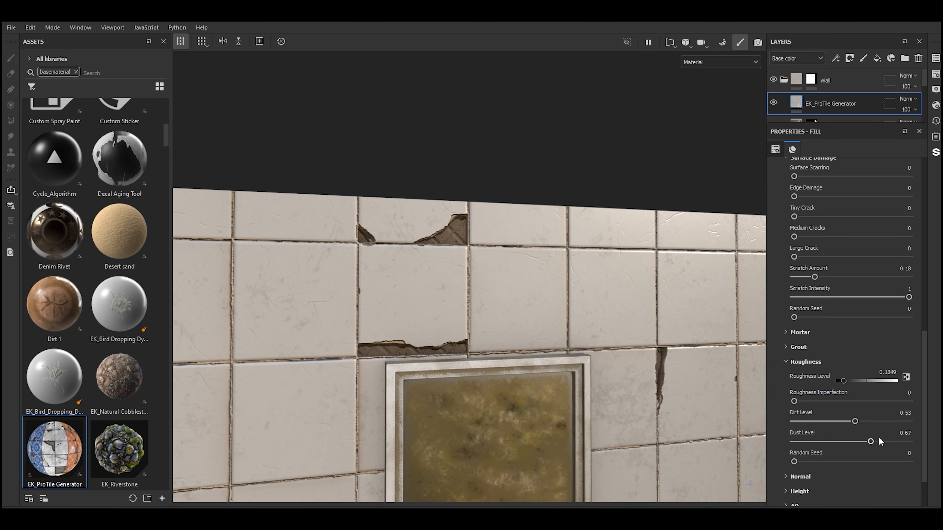
pyautogui.click(890, 441)
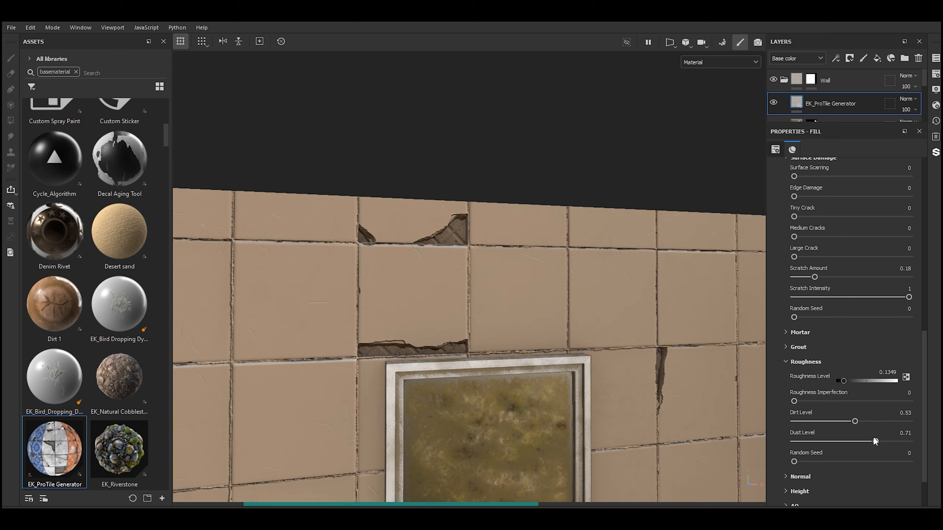
pyautogui.moveTo(881, 441); pyautogui.dragTo(844, 440)
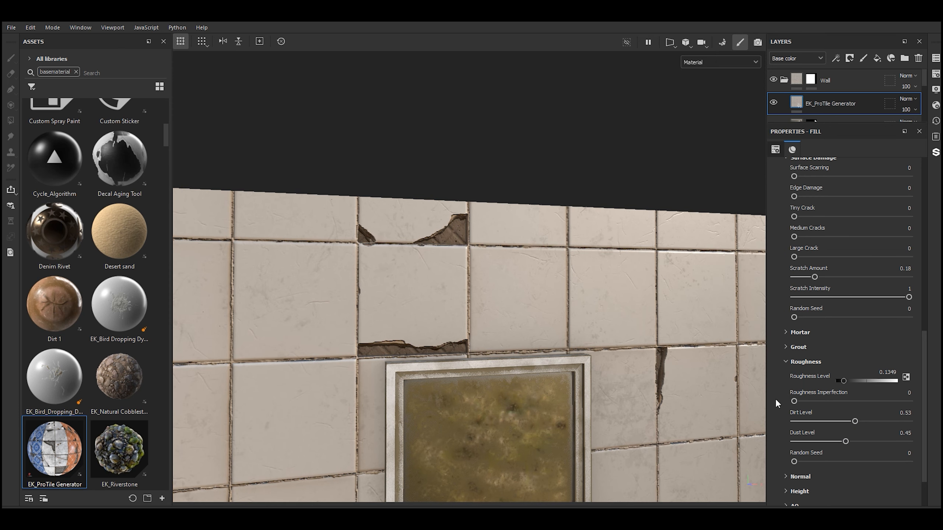
# Step: Expand the Normal parameters and test the Normal Intensity at 39.74 on the scratched tiles
pyautogui.scroll(-3, 815, 360)
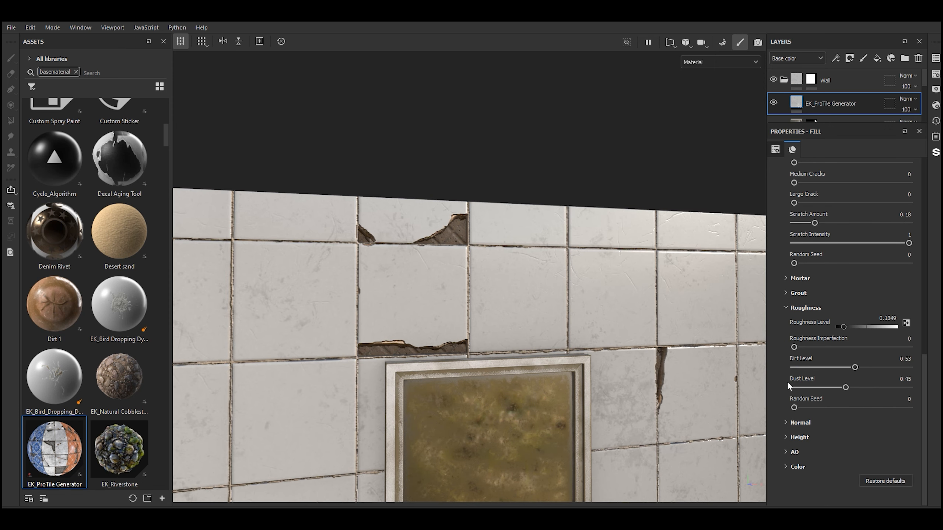
pyautogui.click(785, 423)
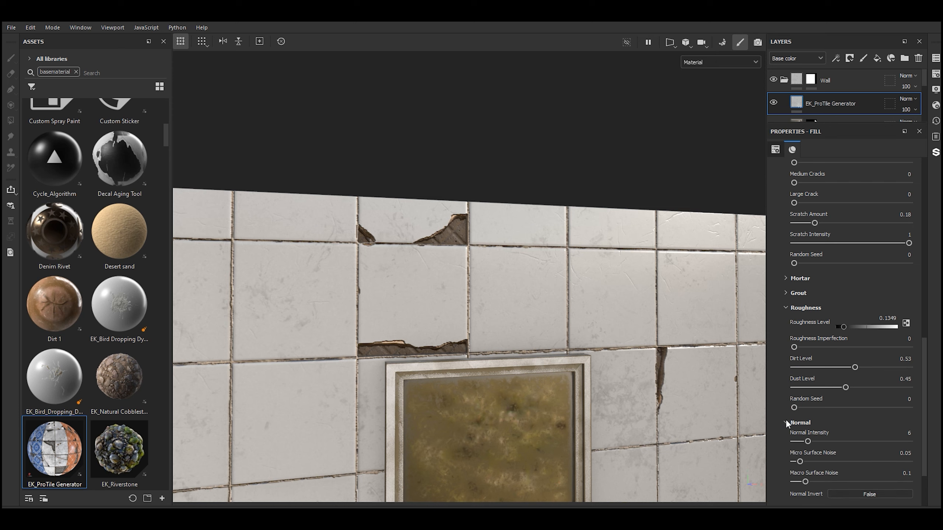
pyautogui.scroll(-3, 784, 418)
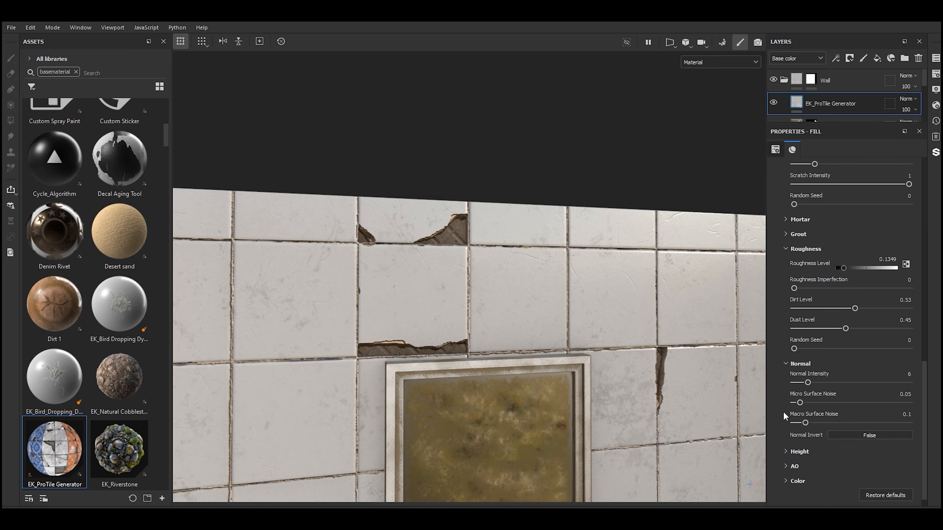
pyautogui.keyDown('alt'); pyautogui.moveTo(567, 310); pyautogui.dragTo(694, 282); pyautogui.keyUp('alt')
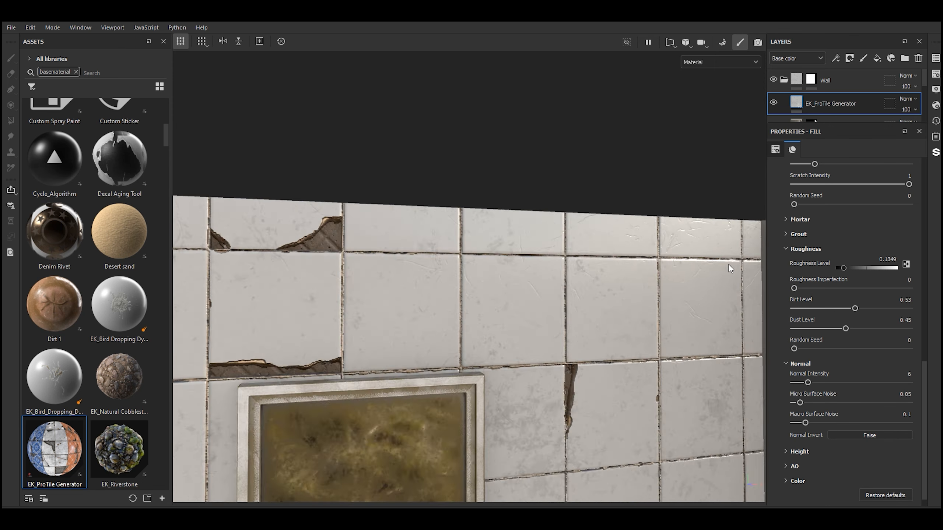
pyautogui.scroll(5, 727, 265)
pyautogui.scroll(-3, 720, 282)
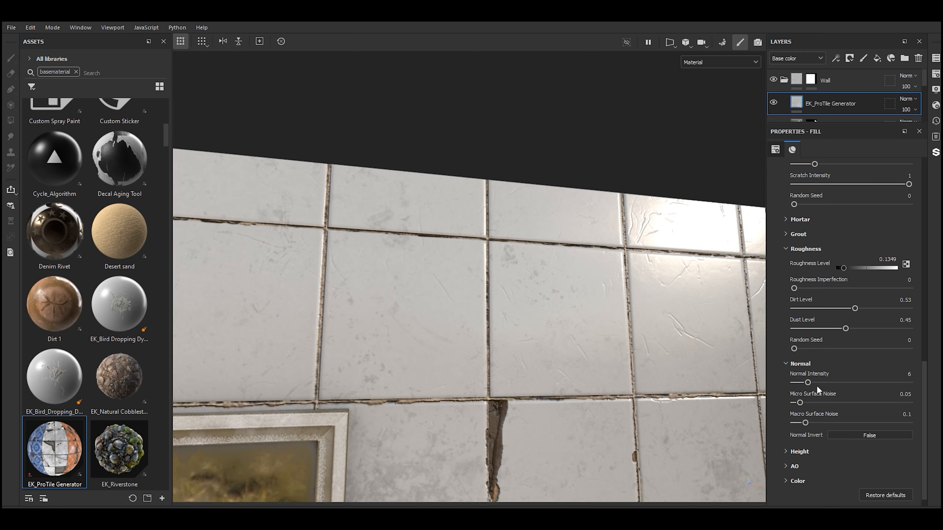
pyautogui.moveTo(824, 382); pyautogui.dragTo(882, 384)
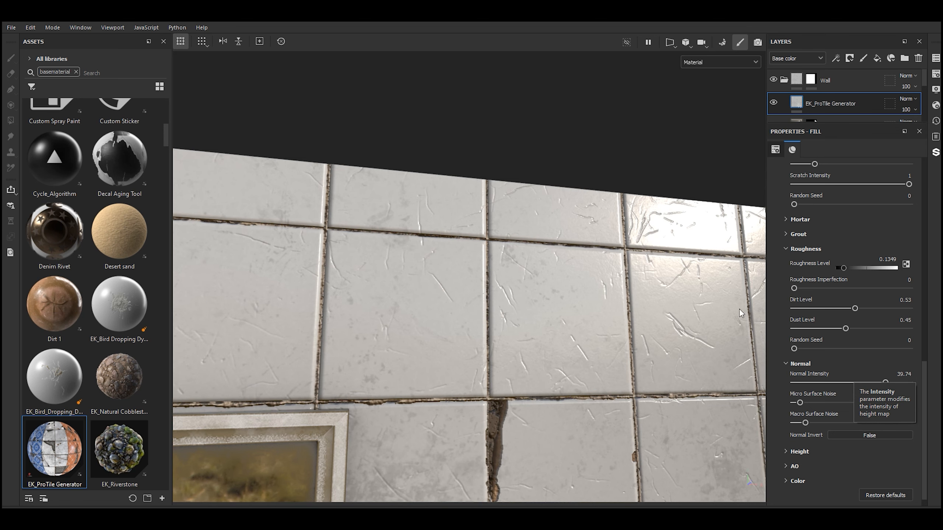
pyautogui.scroll(-2, 684, 280)
pyautogui.scroll(-1, 684, 280)
pyautogui.keyDown('alt'); pyautogui.moveTo(684, 281); pyautogui.dragTo(684, 291); pyautogui.keyUp('alt')
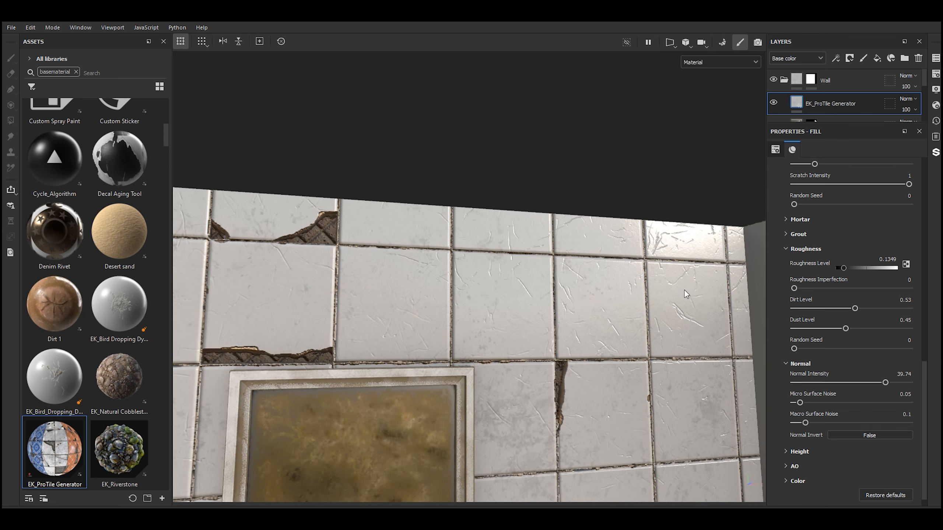
# Step: Toggle Normal Invert and return it to False, and set the Normal Intensity to 1.92
pyautogui.click(837, 436)
pyautogui.click(832, 435)
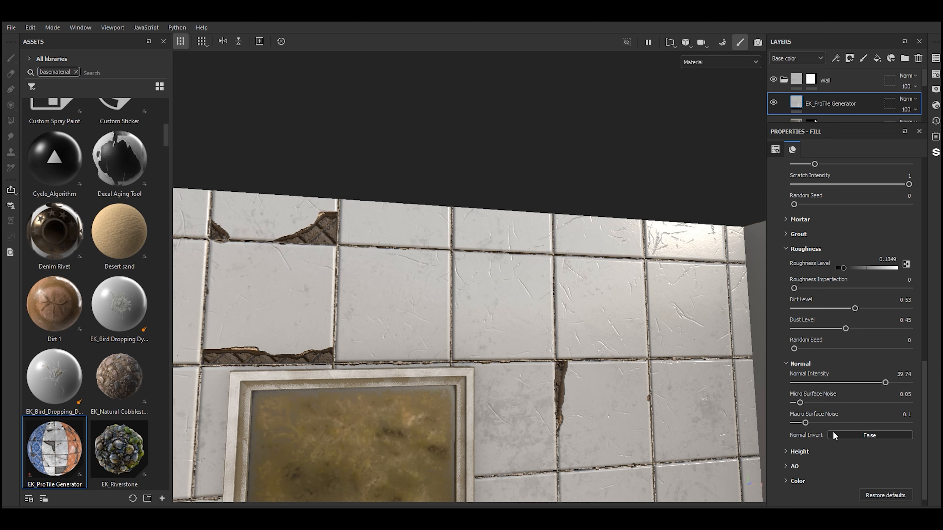
pyautogui.moveTo(813, 384); pyautogui.dragTo(798, 383)
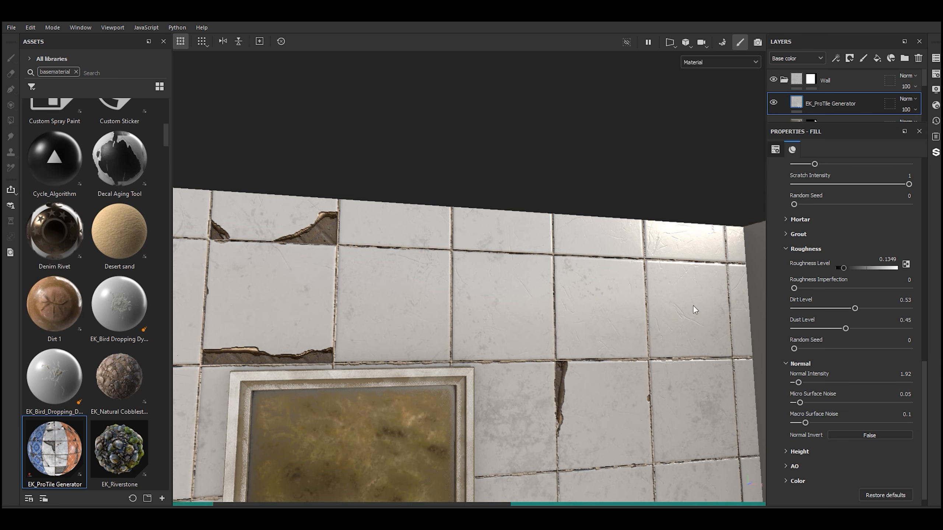
pyautogui.scroll(-4, 644, 273)
pyautogui.keyDown('alt'); pyautogui.moveTo(645, 274); pyautogui.dragTo(631, 295); pyautogui.keyUp('alt')
pyautogui.scroll(3, 679, 288)
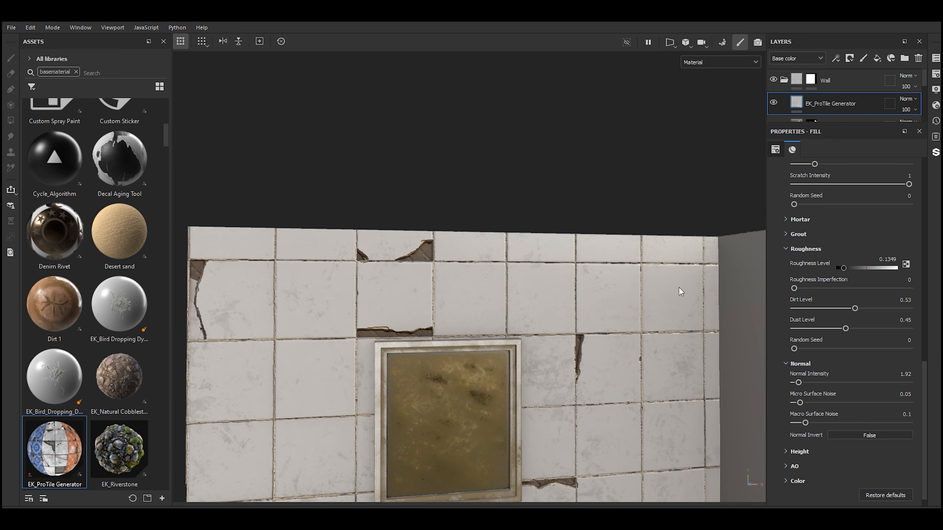
# Step: Test Micro Surface Noise at 0.63 and Macro Surface Noise at 0.73, then return them to 0.05 and 0.1
pyautogui.scroll(3, 711, 301)
pyautogui.keyDown('alt'); pyautogui.moveTo(711, 301); pyautogui.dragTo(728, 272); pyautogui.keyUp('alt')
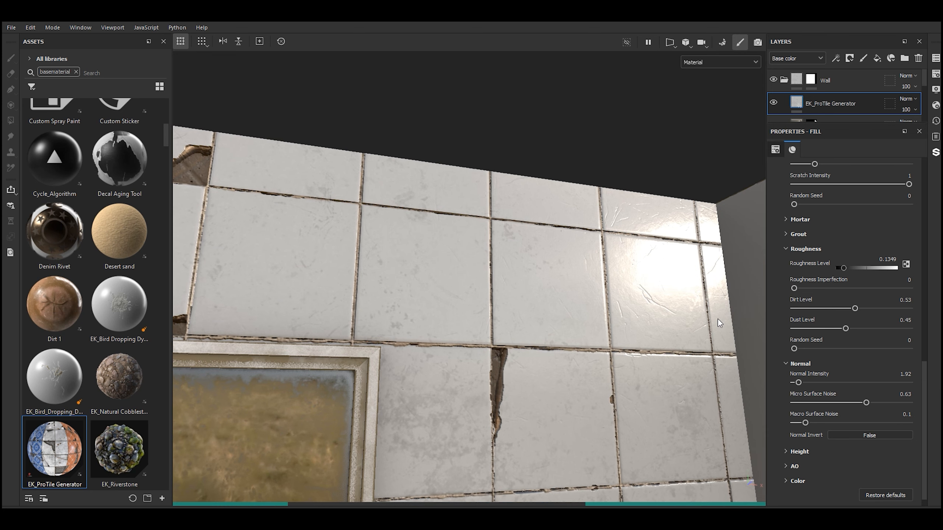
pyautogui.click(809, 403)
pyautogui.click(800, 402)
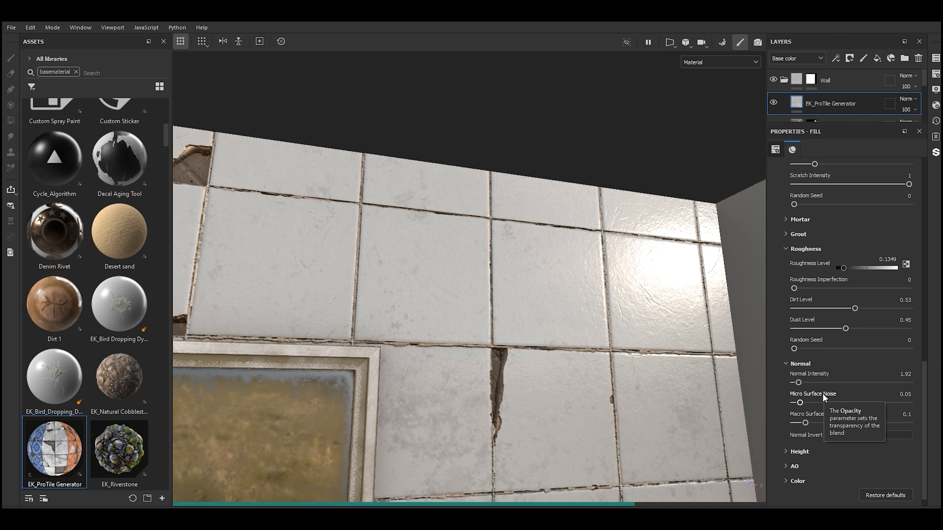
pyautogui.moveTo(806, 423); pyautogui.dragTo(872, 423)
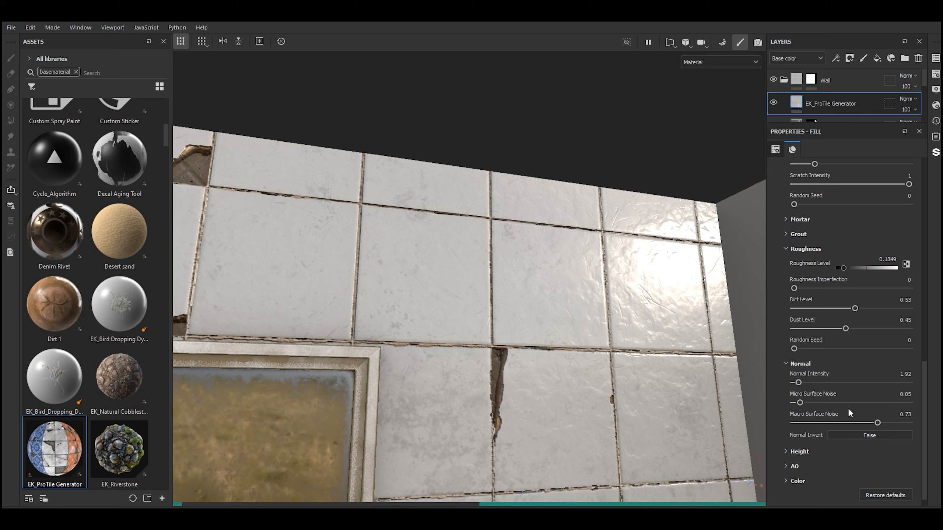
pyautogui.click(852, 422)
pyautogui.moveTo(849, 424); pyautogui.dragTo(804, 423)
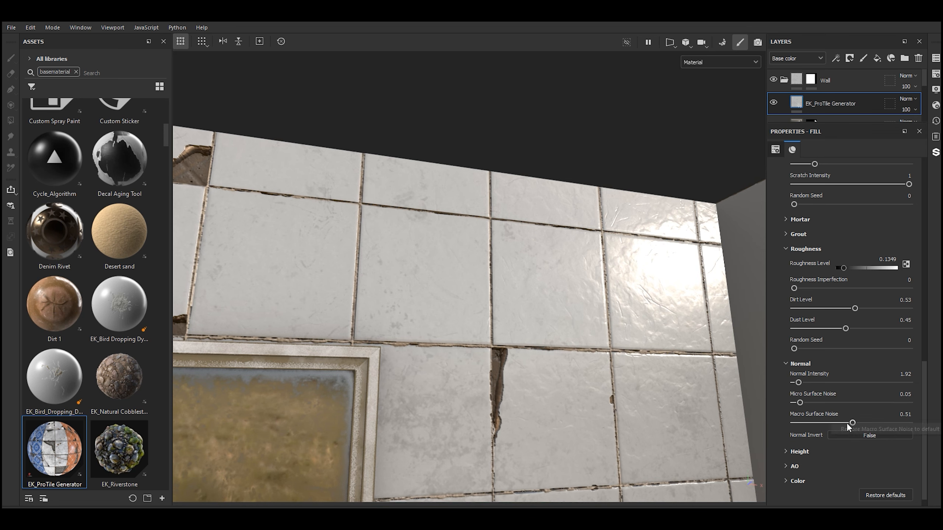
# Step: Examine the Height, AO and Color parameters, including the Damage Color, Mortar Color and Grout Color options
pyautogui.scroll(-1, 791, 422)
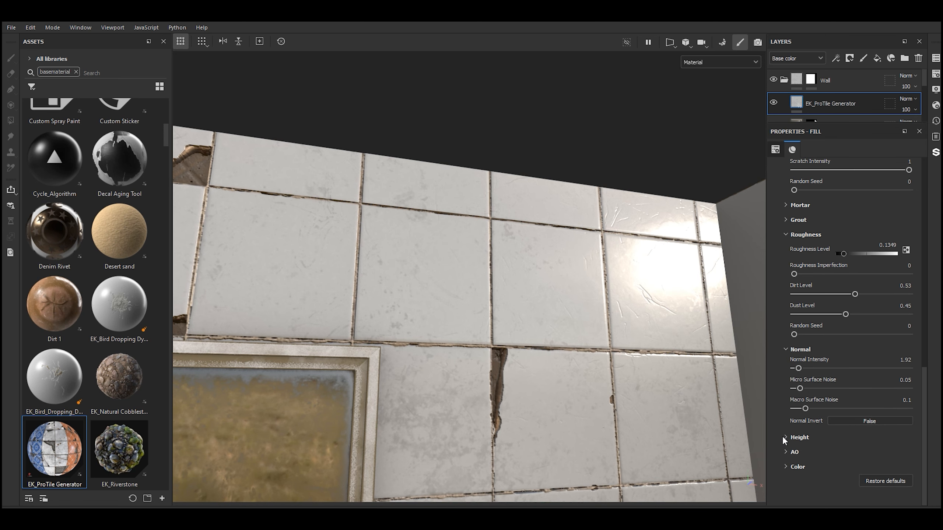
pyautogui.click(782, 437)
pyautogui.click(780, 451)
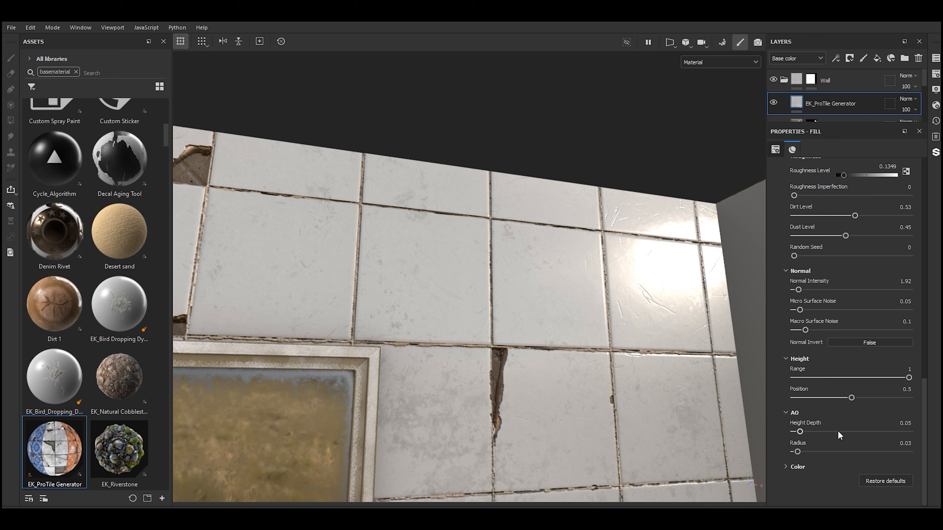
pyautogui.click(786, 466)
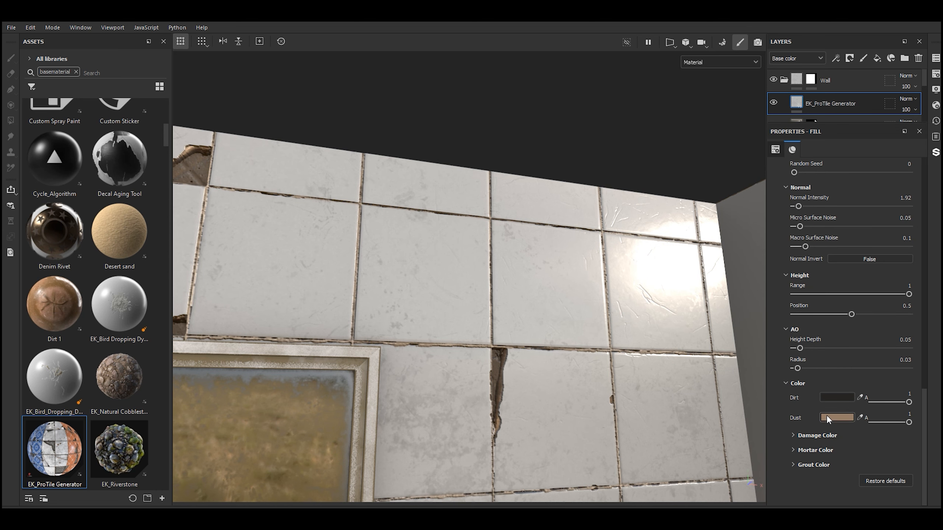
pyautogui.click(794, 436)
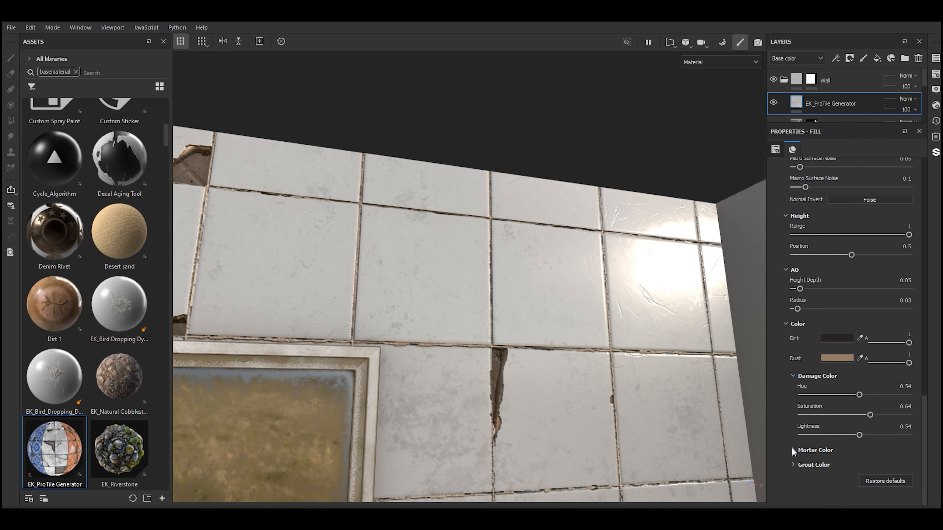
pyautogui.click(792, 450)
pyautogui.click(794, 462)
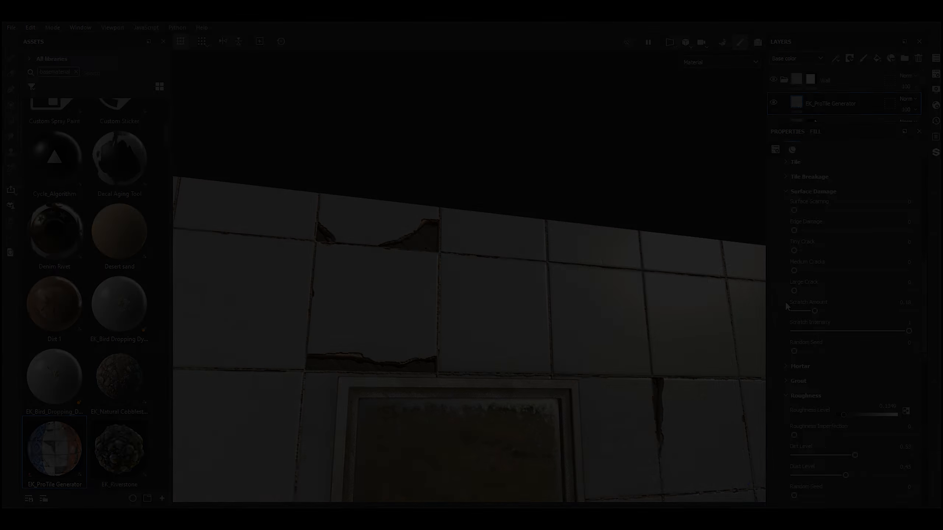
# Step: In the Tile parameters, set Position Random to 1 and inspect the tile layout around the mirror
pyautogui.scroll(2, 787, 286)
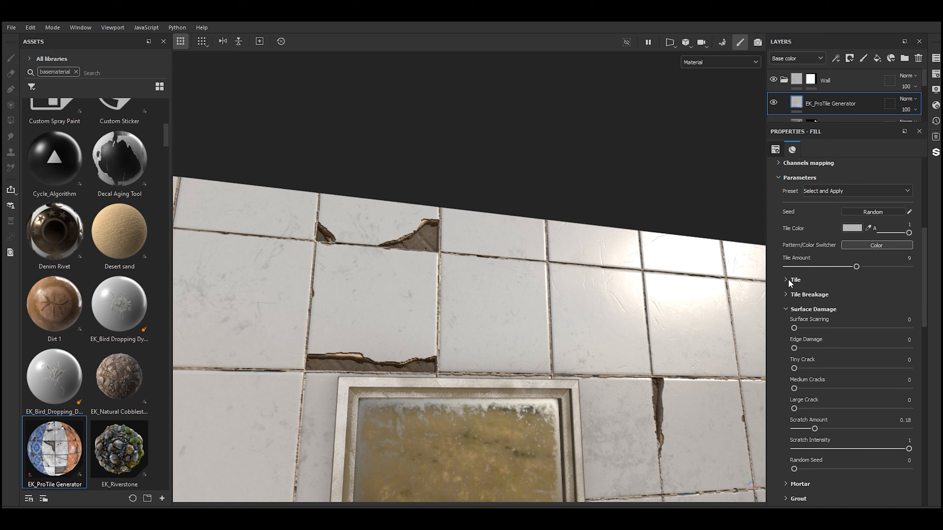
pyautogui.click(787, 280)
pyautogui.moveTo(819, 298); pyautogui.dragTo(909, 299)
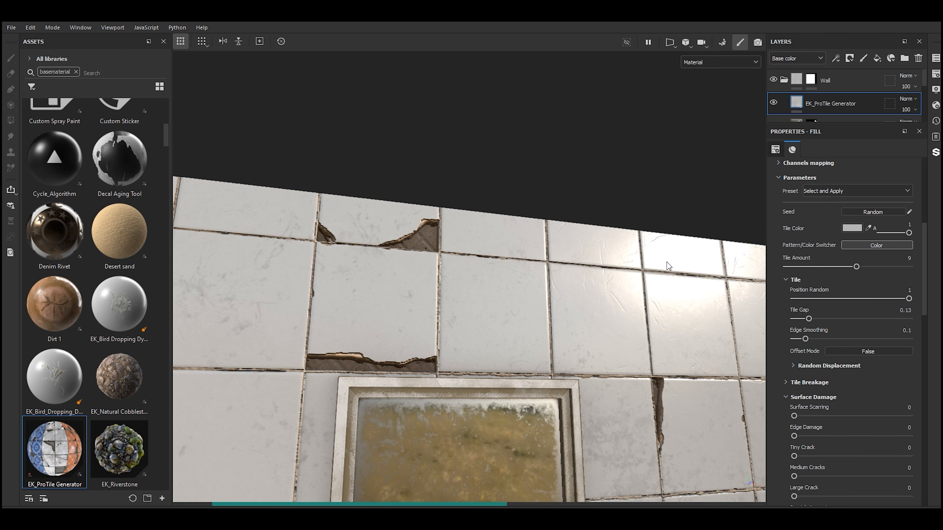
pyautogui.scroll(-4, 666, 263)
pyautogui.keyDown('alt'); pyautogui.moveTo(682, 301); pyautogui.dragTo(672, 366); pyautogui.keyUp('alt')
pyautogui.scroll(3, 673, 366)
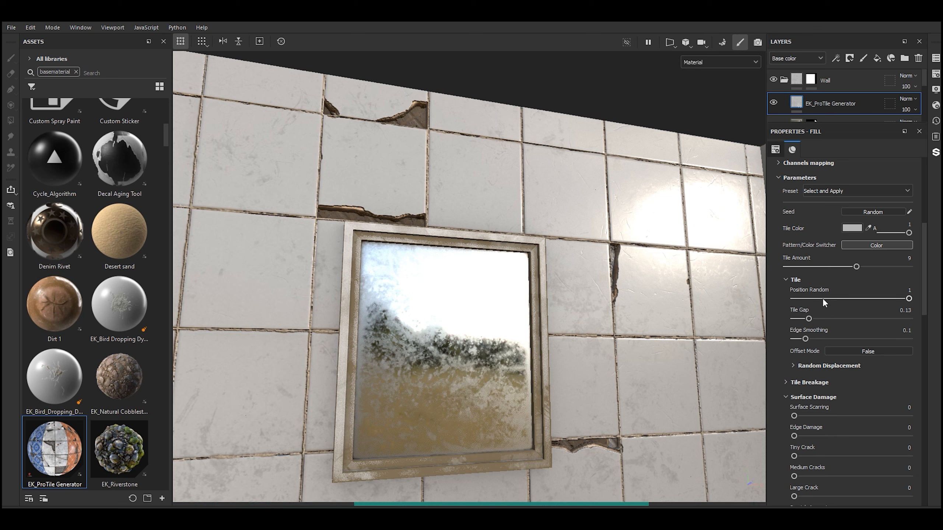
# Step: Return the tile Position Random to 0 and set the Tile Gap to 0.38
pyautogui.moveTo(823, 298); pyautogui.dragTo(734, 296)
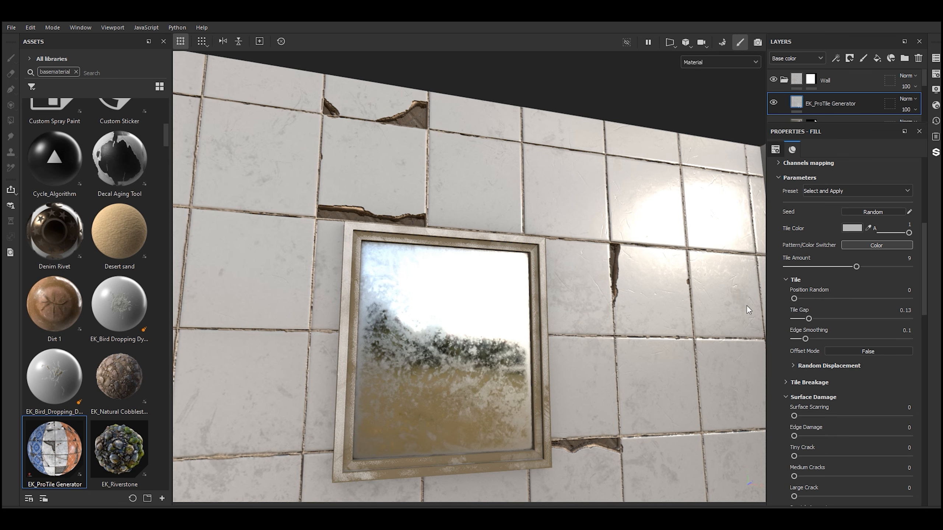
pyautogui.click(838, 318)
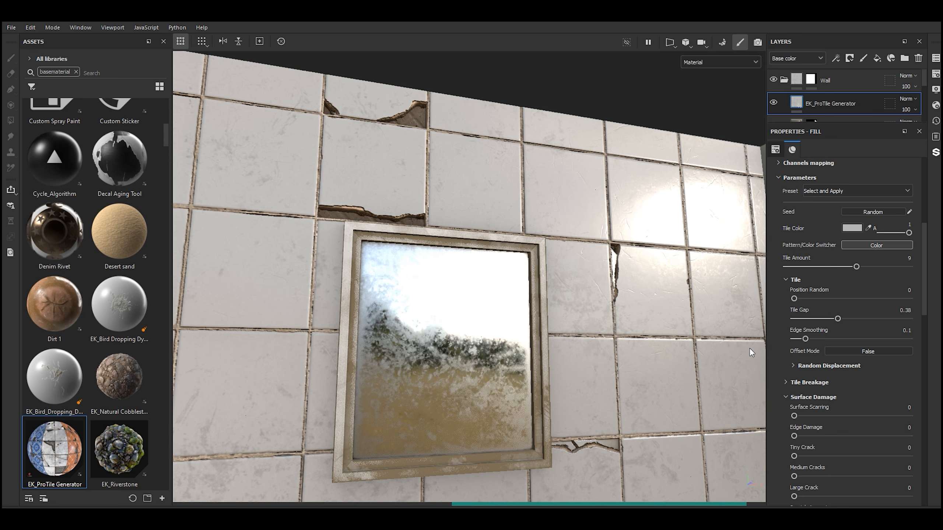
pyautogui.scroll(-3, 749, 351)
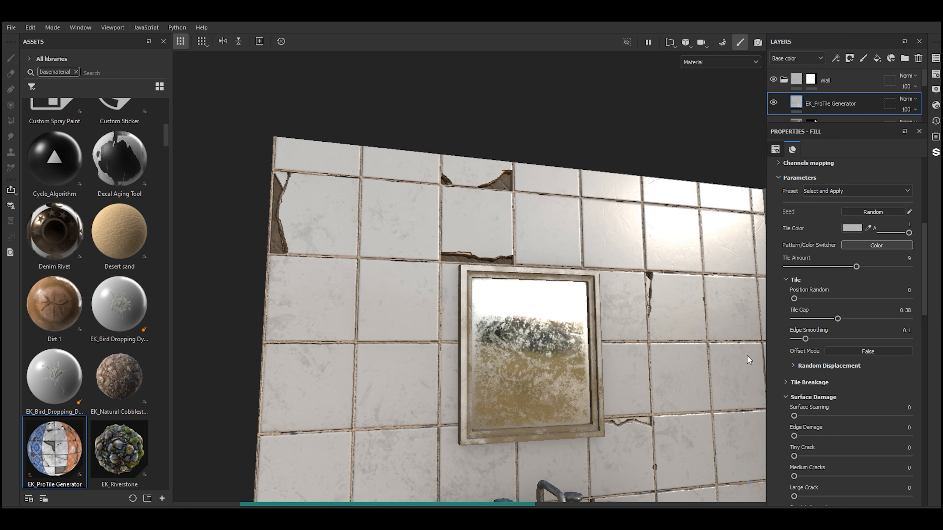
# Step: Test Edge Smoothing at 1, set it to 0.6 with a Tile Gap of 0.07, and inspect the wall around the mirror and sink
pyautogui.moveTo(817, 338); pyautogui.dragTo(921, 339)
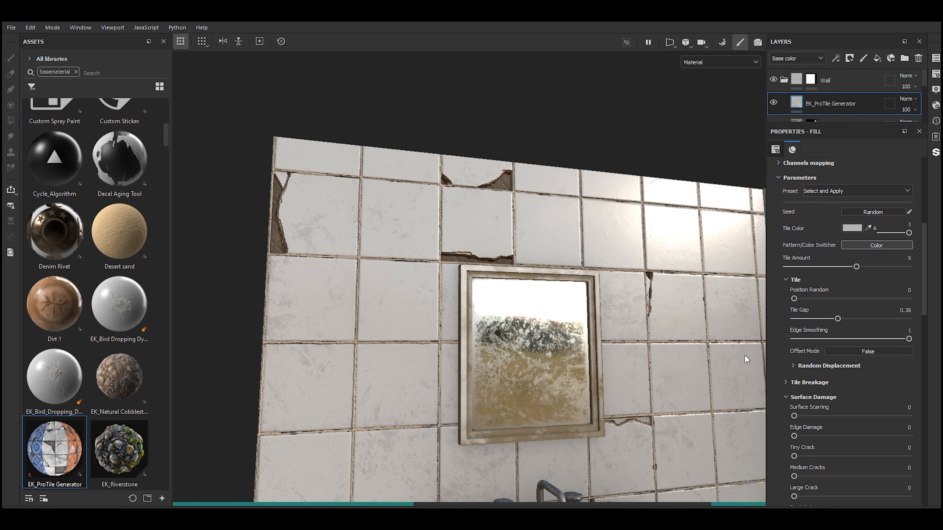
pyautogui.moveTo(871, 339); pyautogui.dragTo(802, 318)
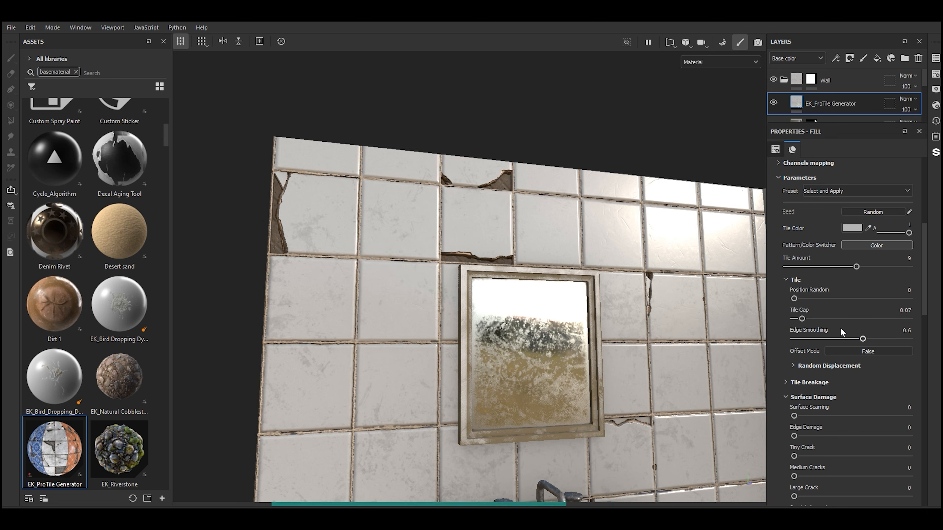
pyautogui.keyDown('alt'); pyautogui.moveTo(591, 252); pyautogui.dragTo(613, 266, button='right'); pyautogui.keyUp('alt')
pyautogui.keyDown('alt'); pyautogui.moveTo(612, 265); pyautogui.dragTo(652, 277); pyautogui.keyUp('alt')
pyautogui.keyDown('alt'); pyautogui.moveTo(653, 277); pyautogui.dragTo(648, 272); pyautogui.keyUp('alt')
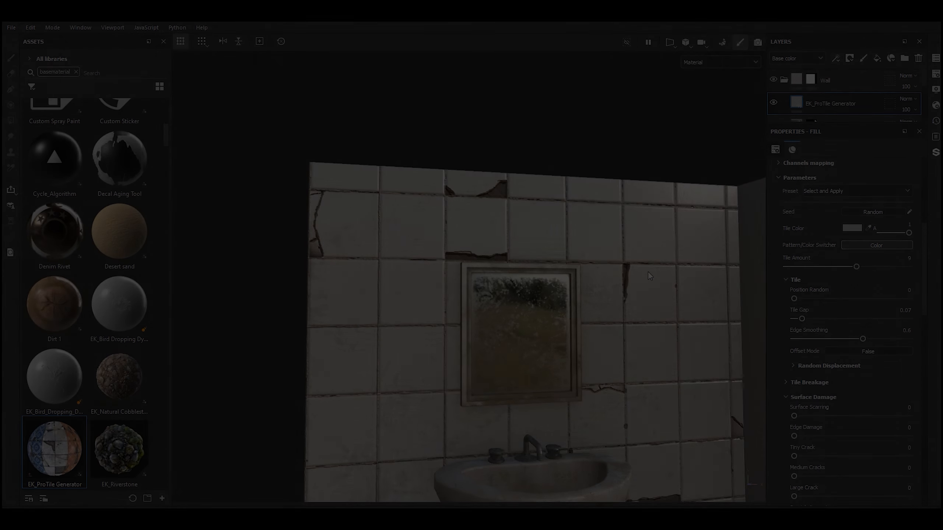